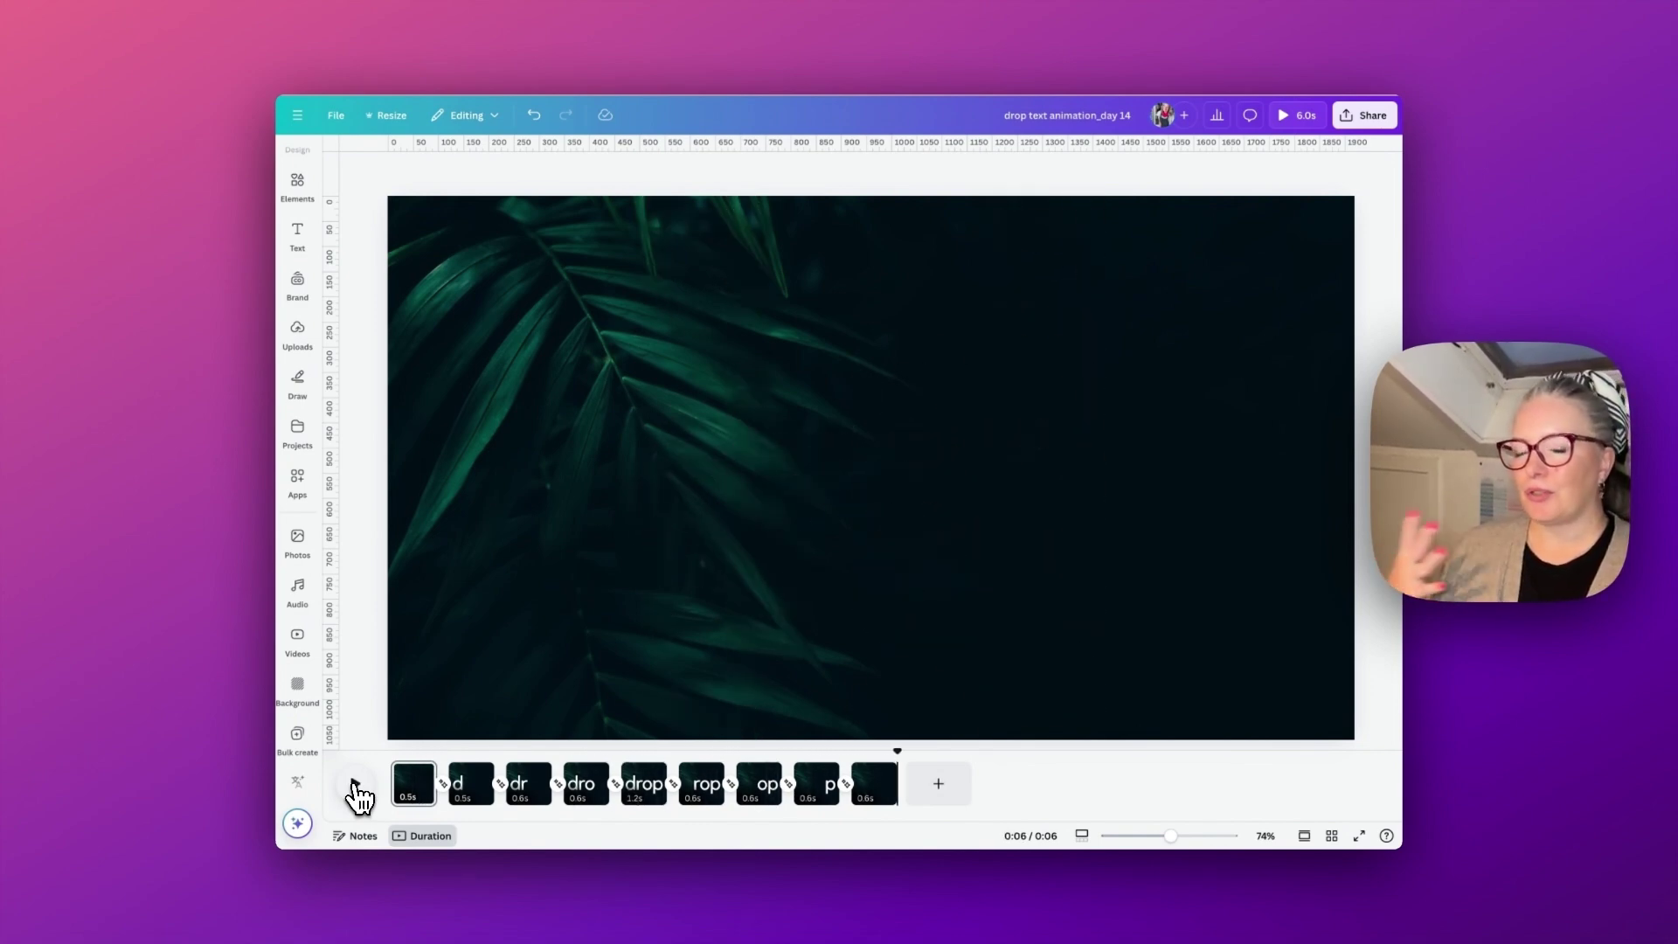
- Add a new page at the end and set the dark palm leaf photo as its background
left_click(920, 794)
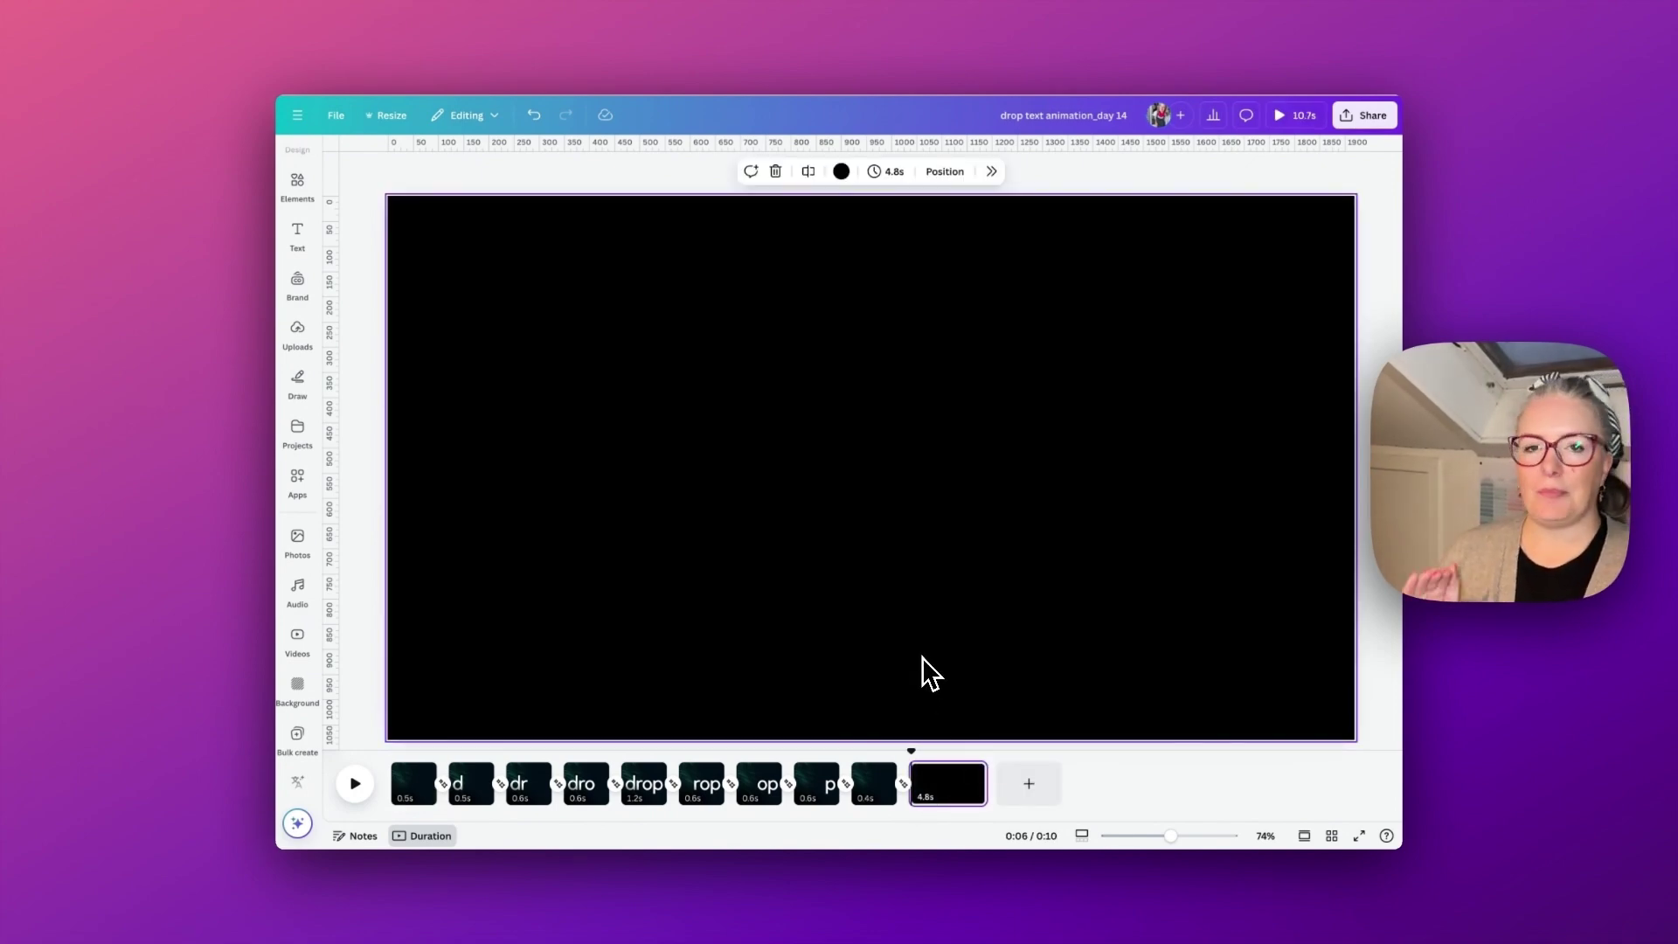
left_click(297, 542)
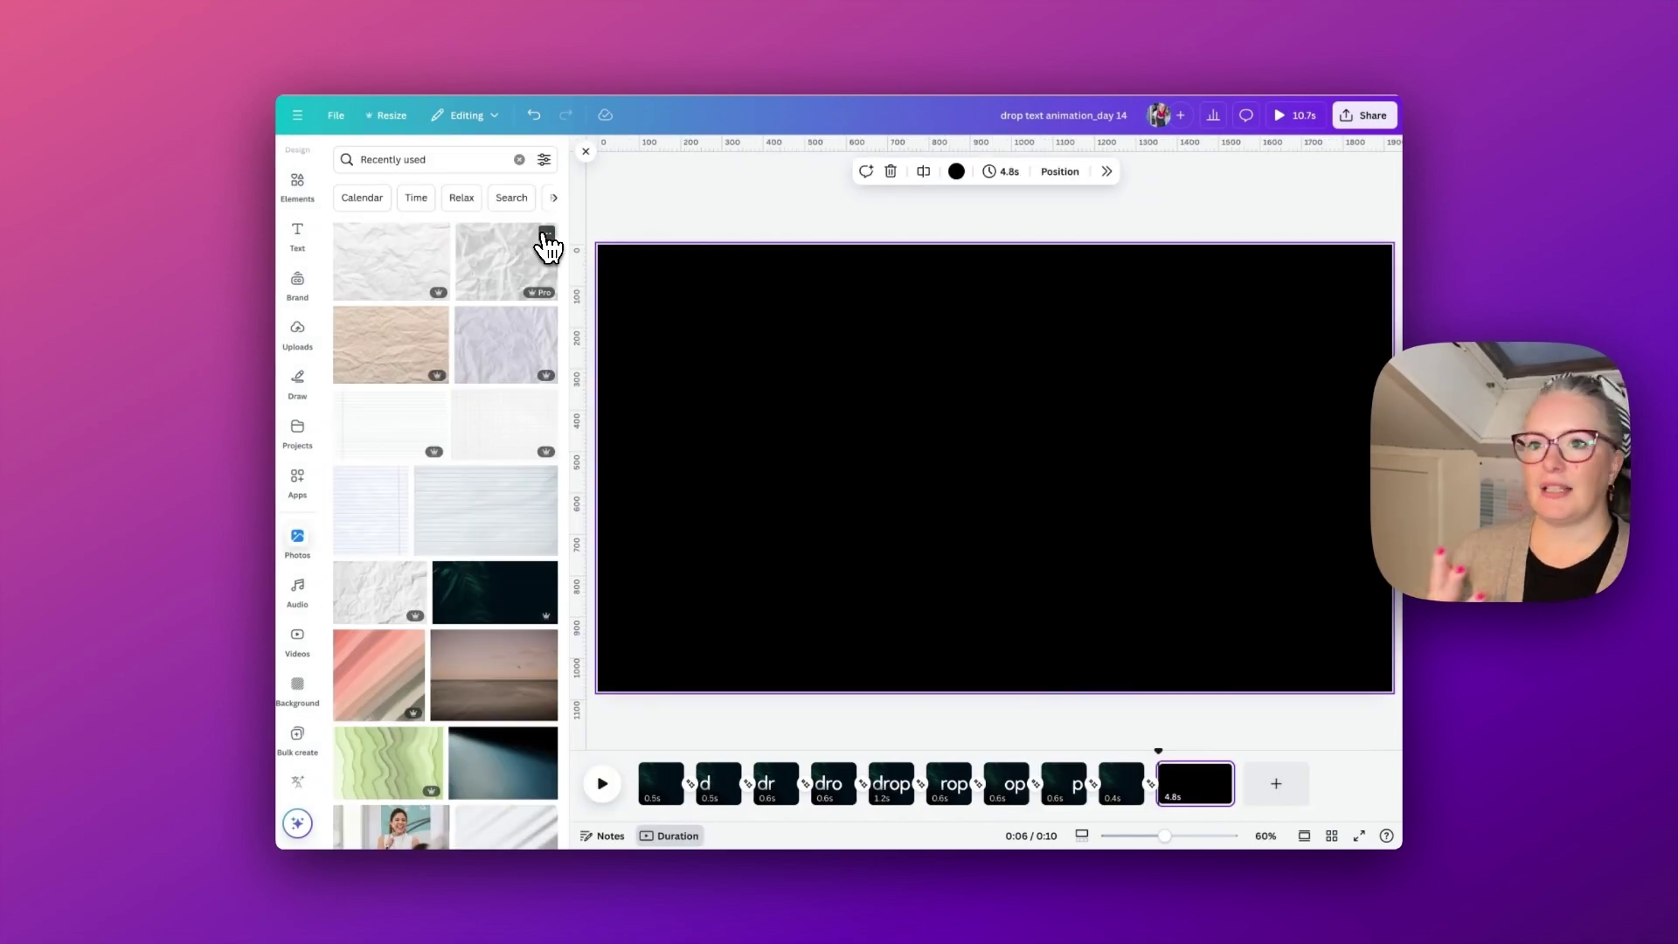
left_click(531, 586)
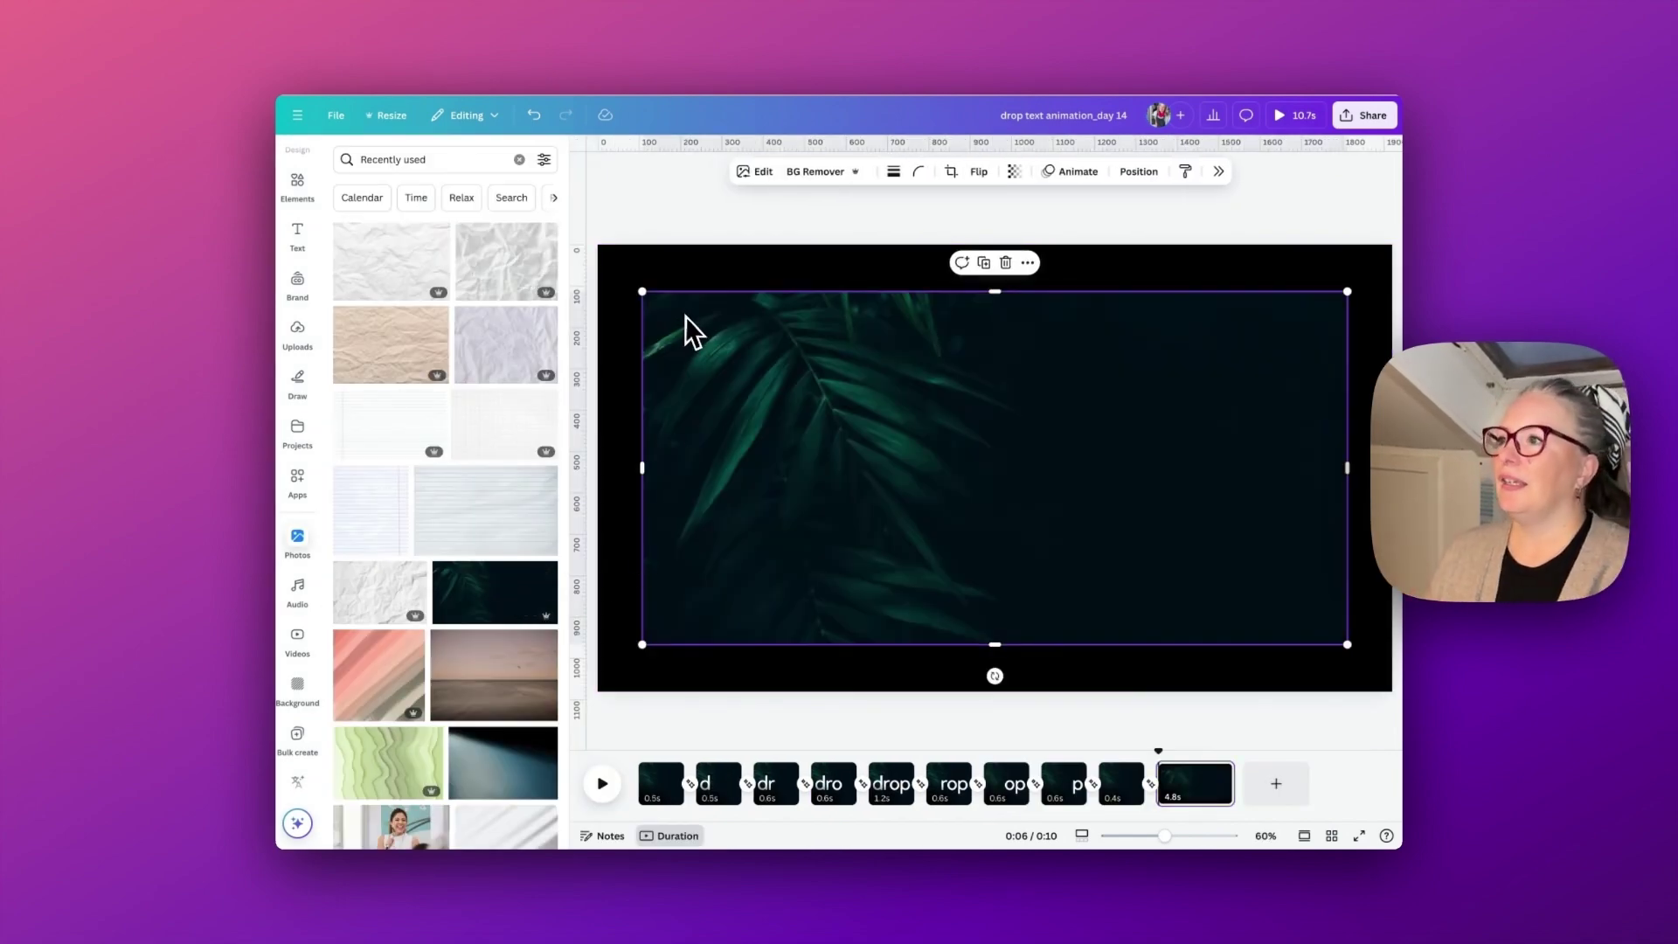
mouse_move(642, 291)
left_mouse_down()
mouse_move(588, 224)
mouse_move(642, 272)
left_mouse_up()
right_click(750, 374)
left_click(830, 727)
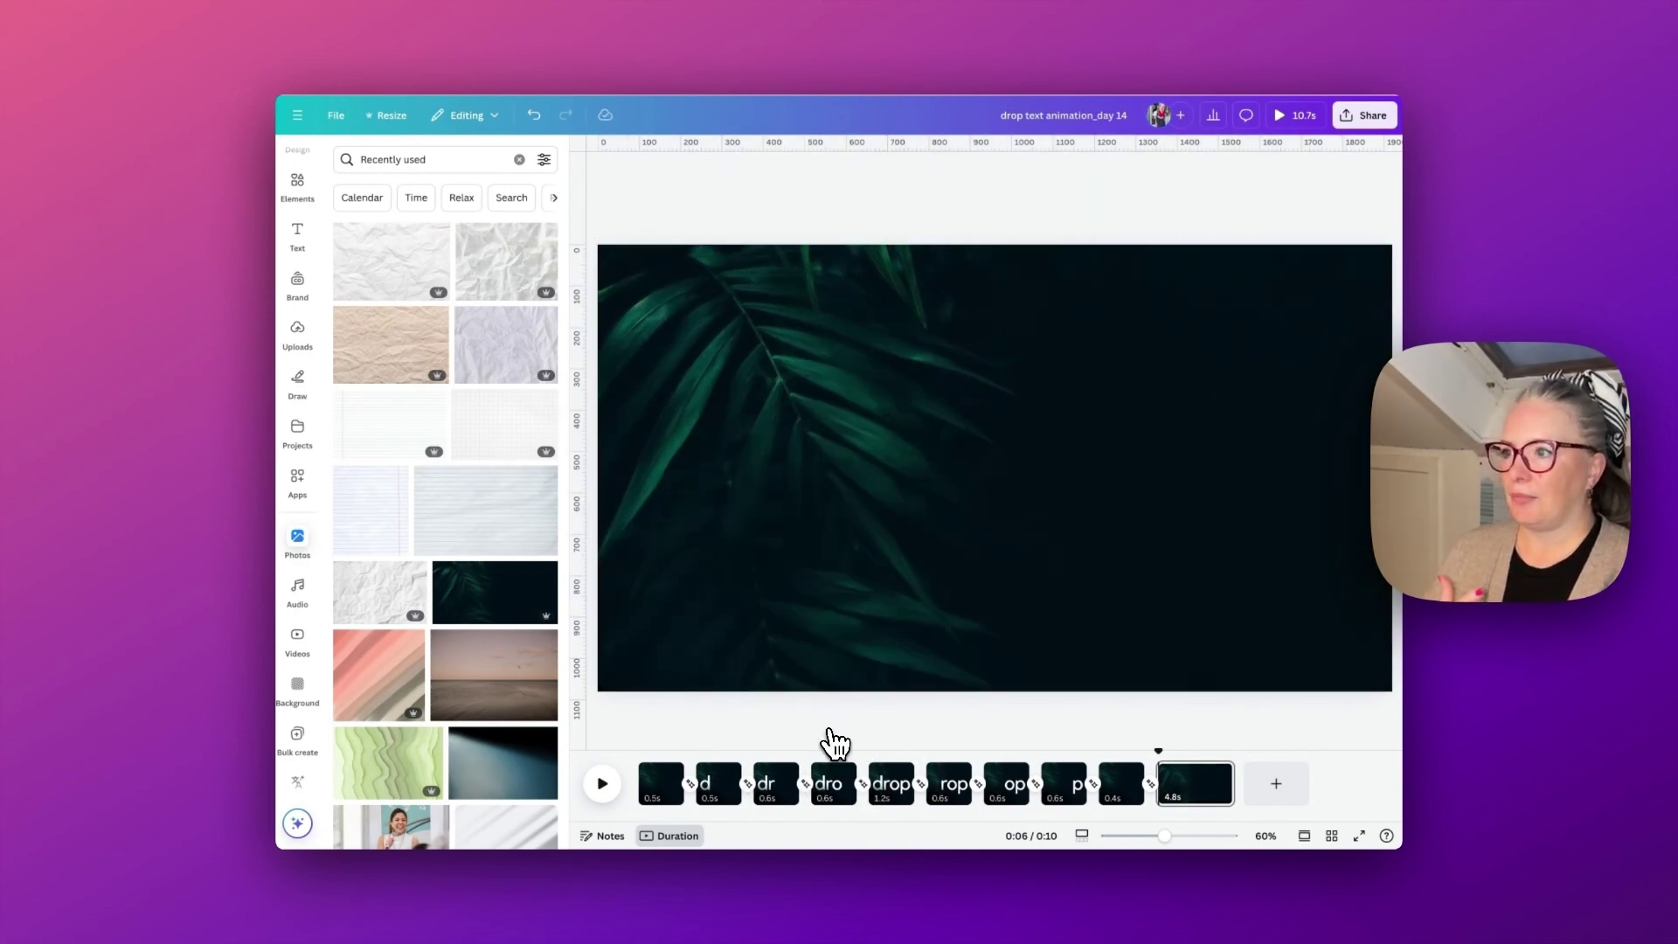
left_click(586, 152)
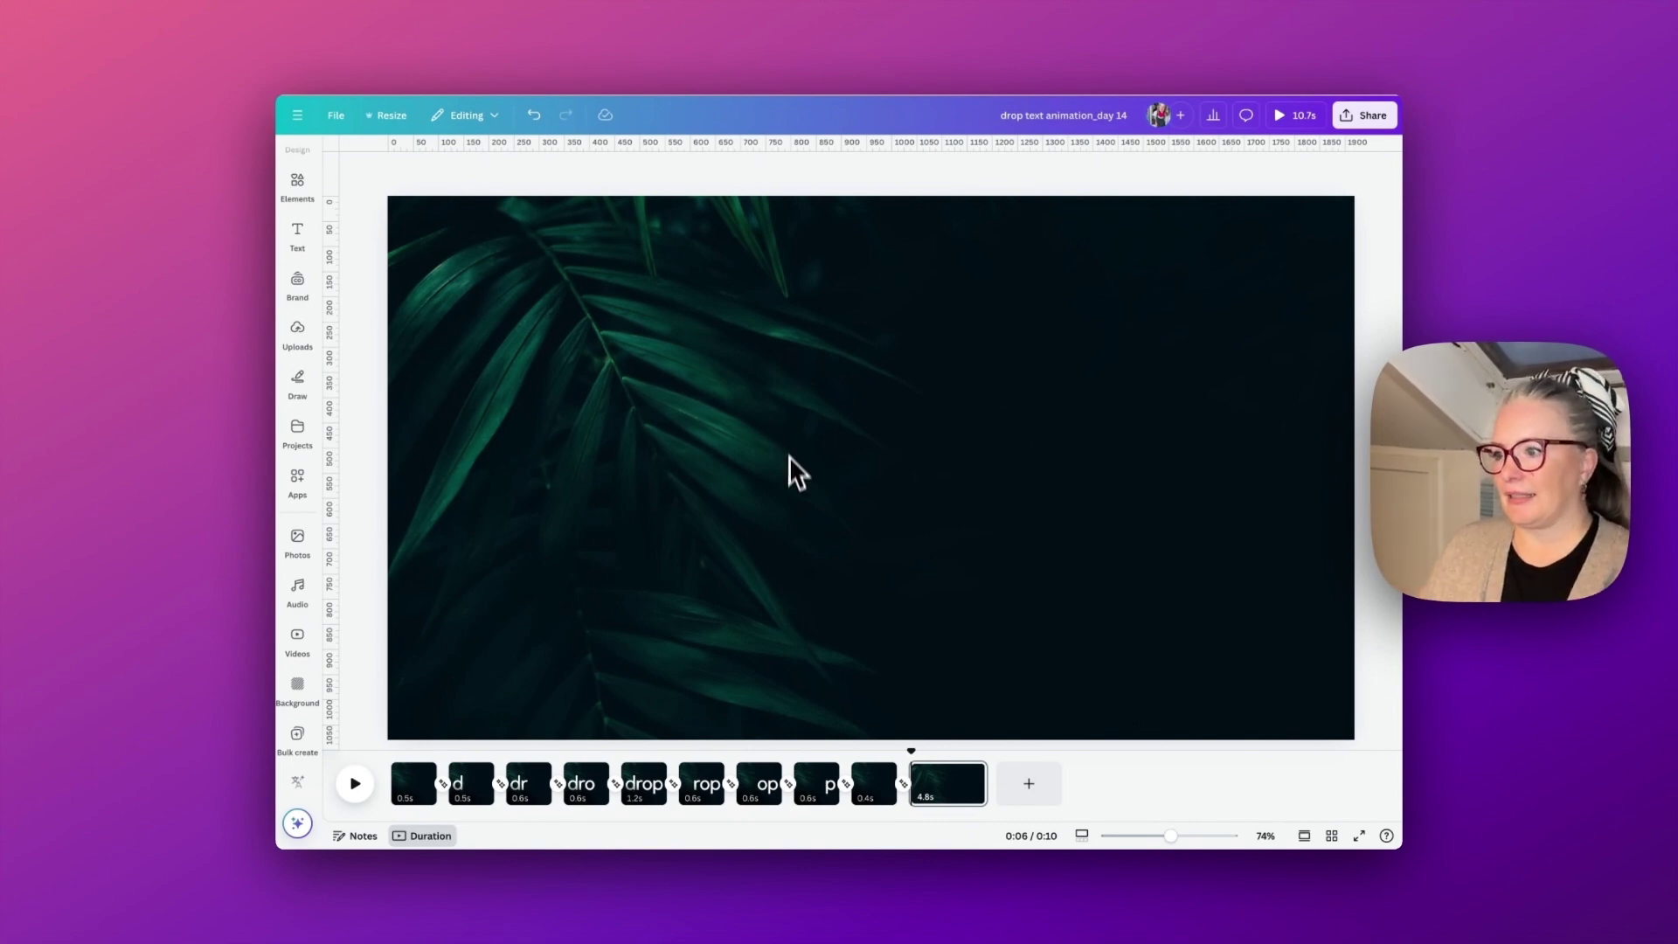
- Paste the large white "d" text onto the new page and change it to read "drop"
key("super+v")
double_click(765, 470)
left_click(762, 459)
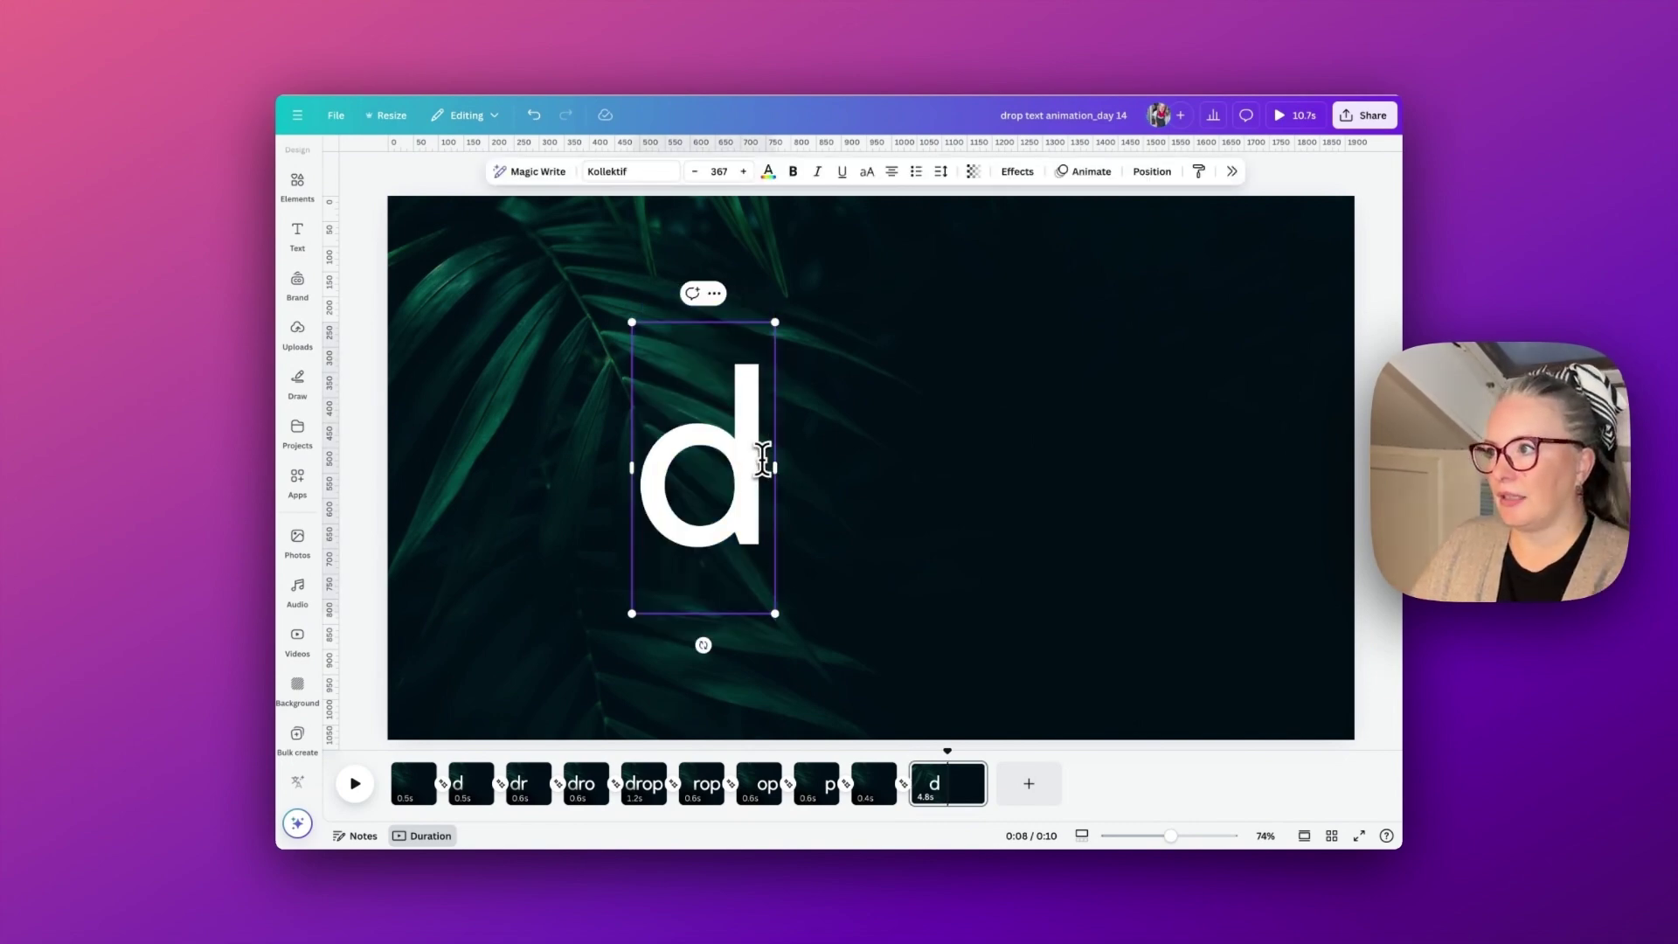
type("d")
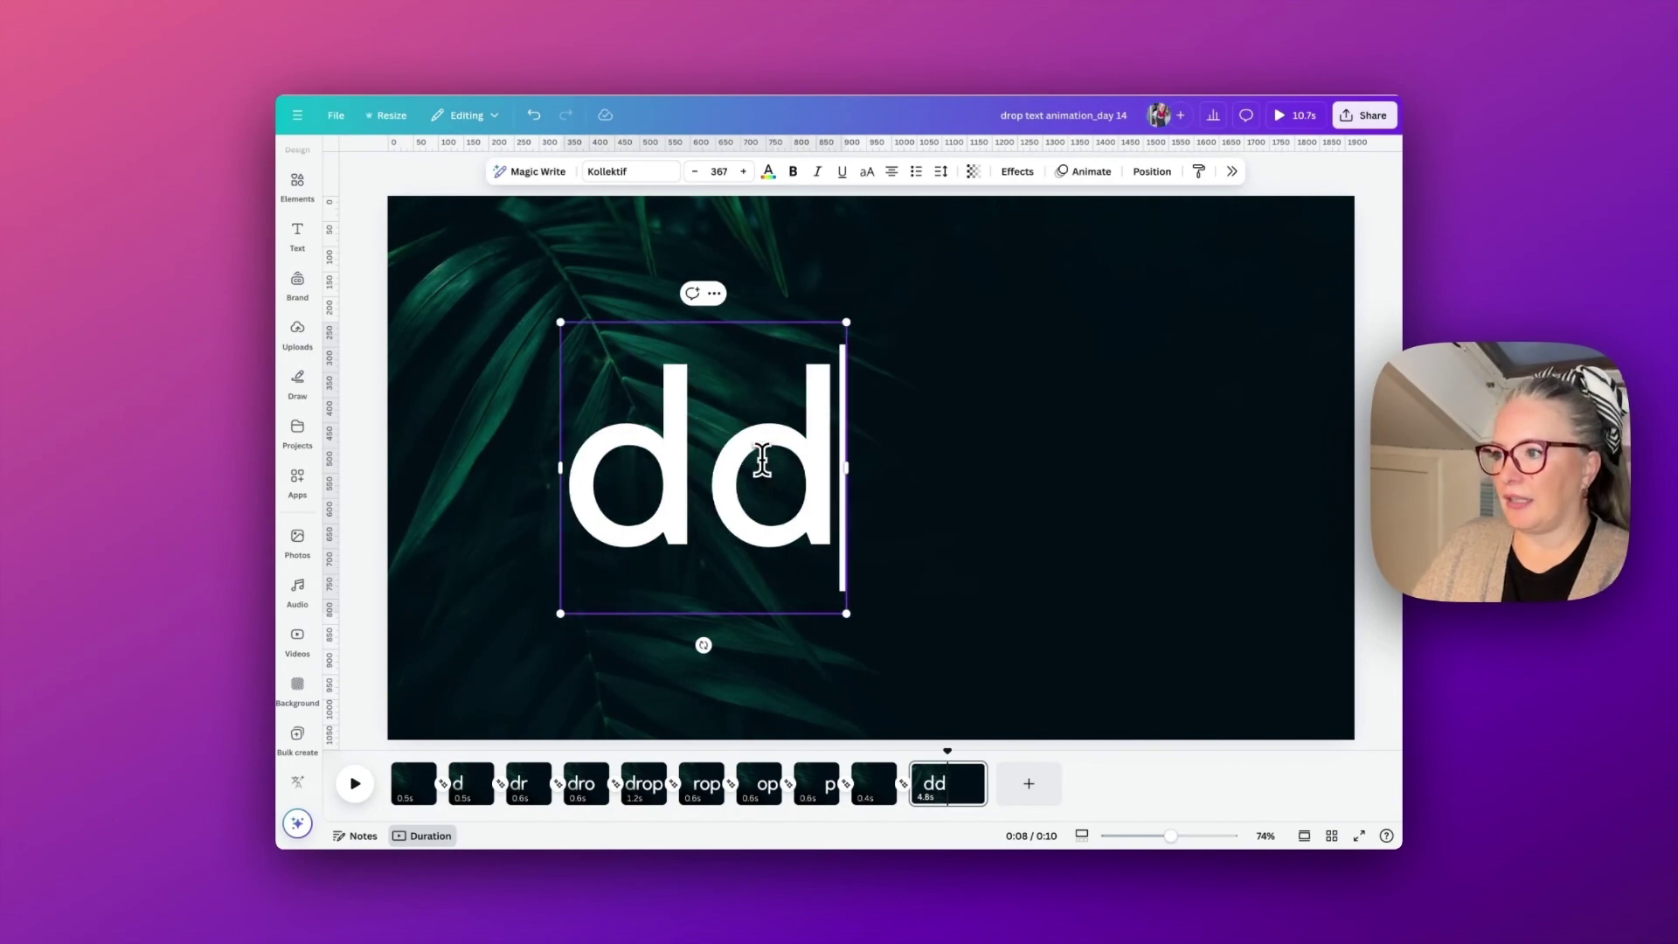
key("BackSpace")
type("ri")
key("BackSpace")
type("op")
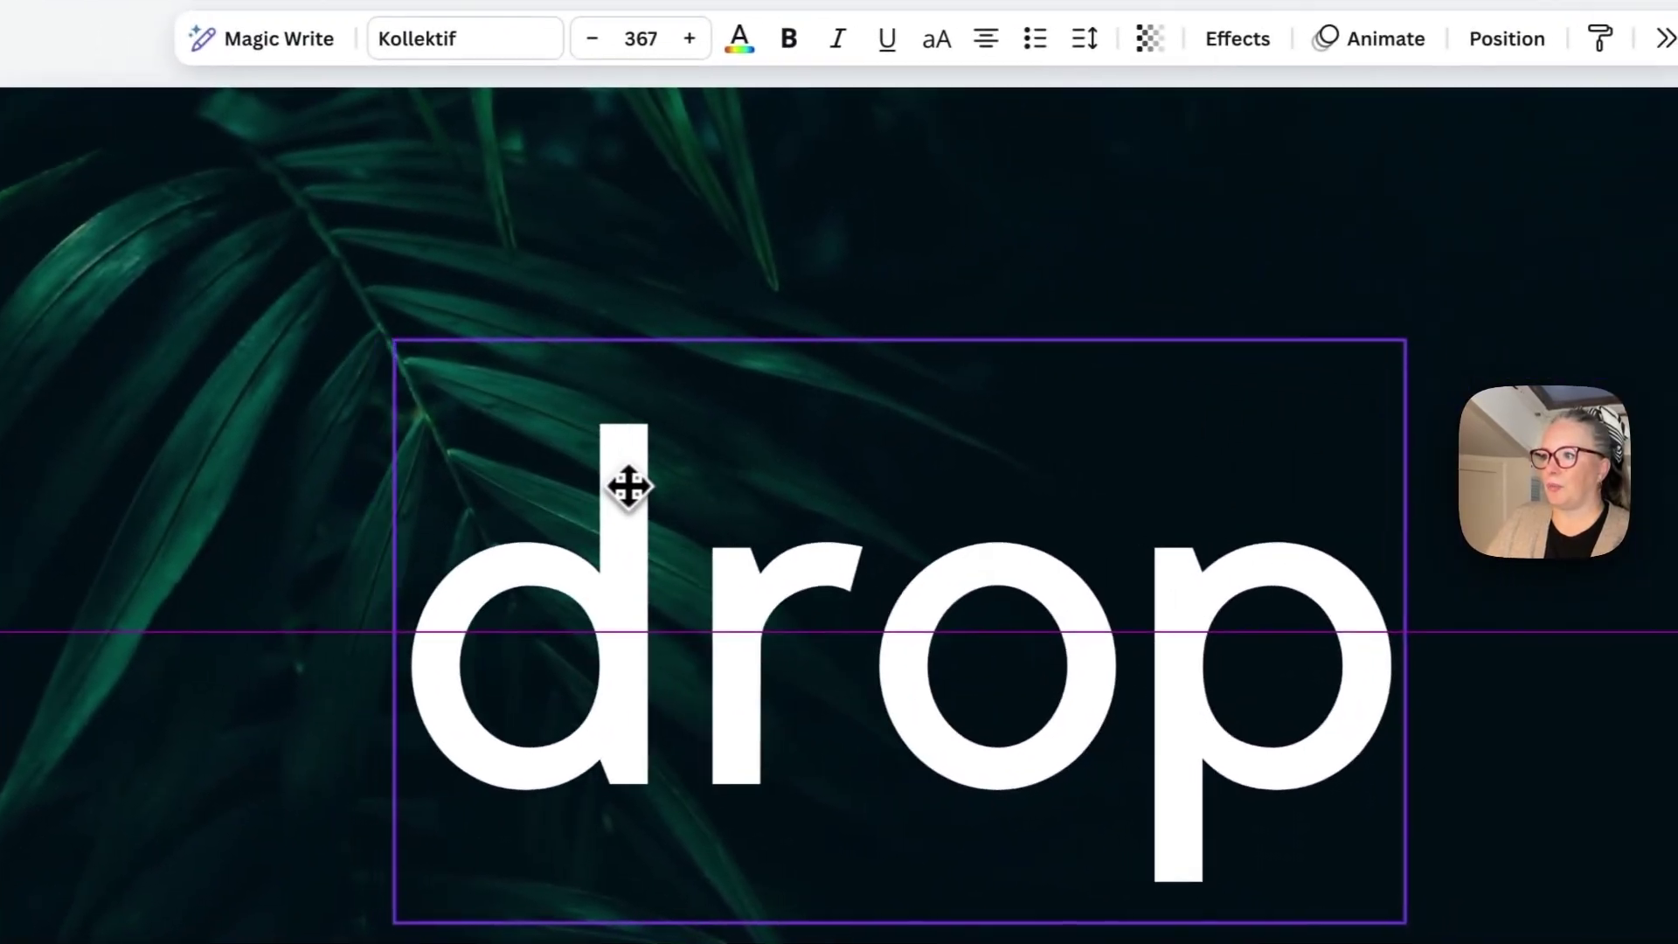
key("Escape")
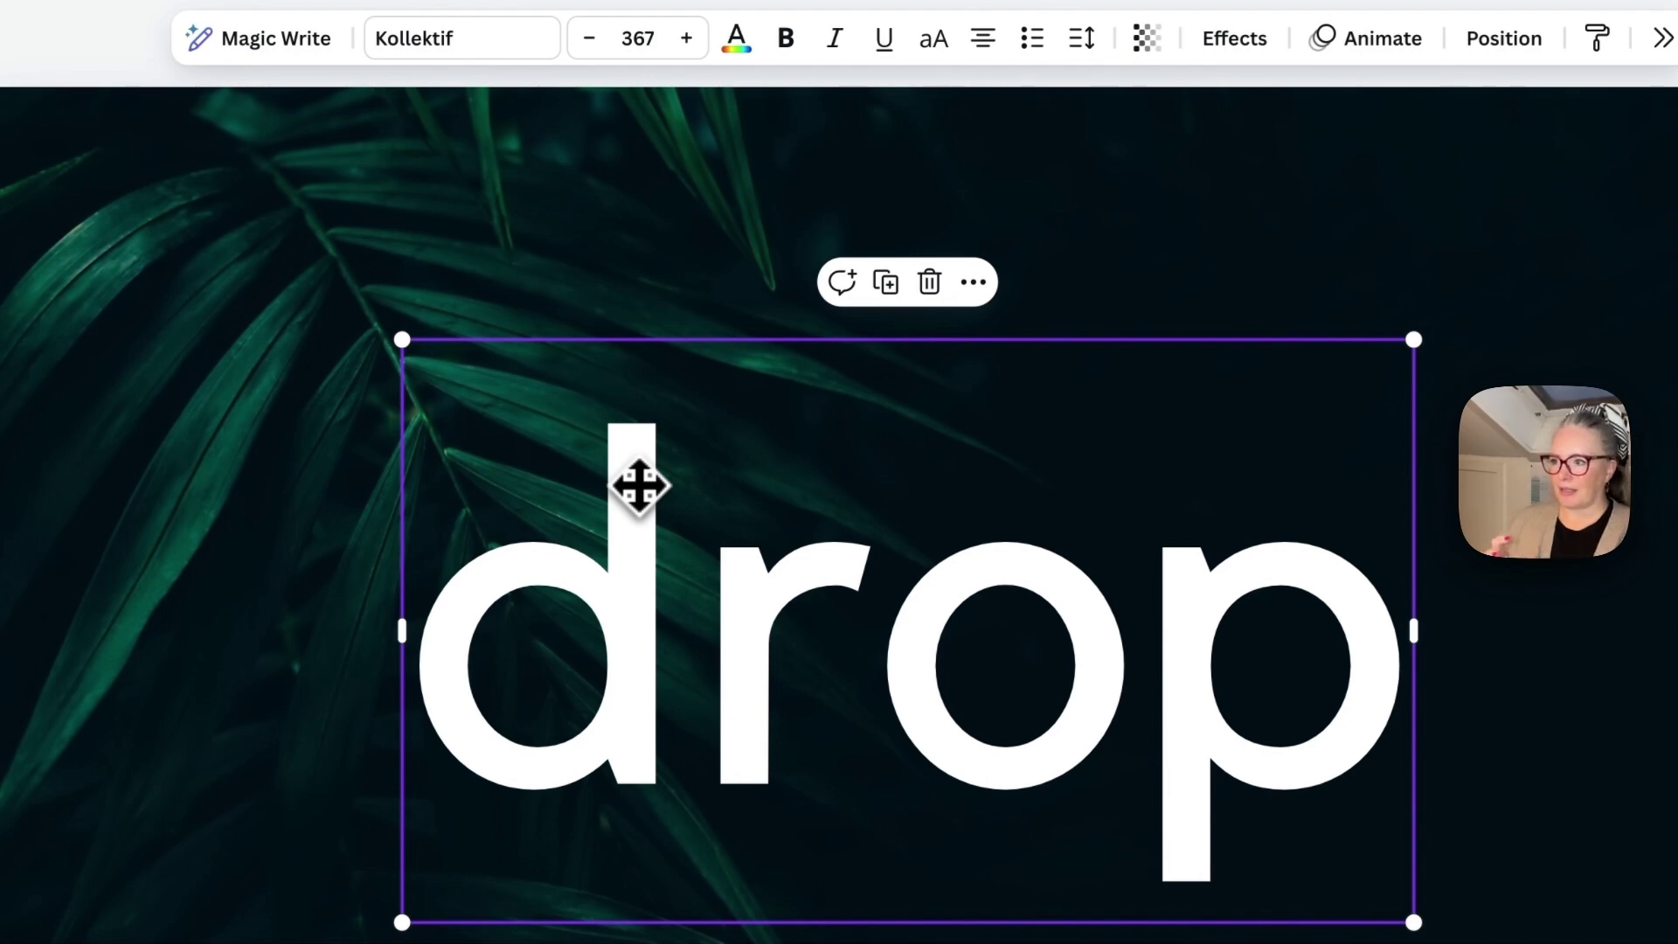
- Duplicate the "drop" text, cut one copy down to "d" and place it to the left of the full word
left_click_drag(917, 529, 1096, 476)
left_click(486, 491)
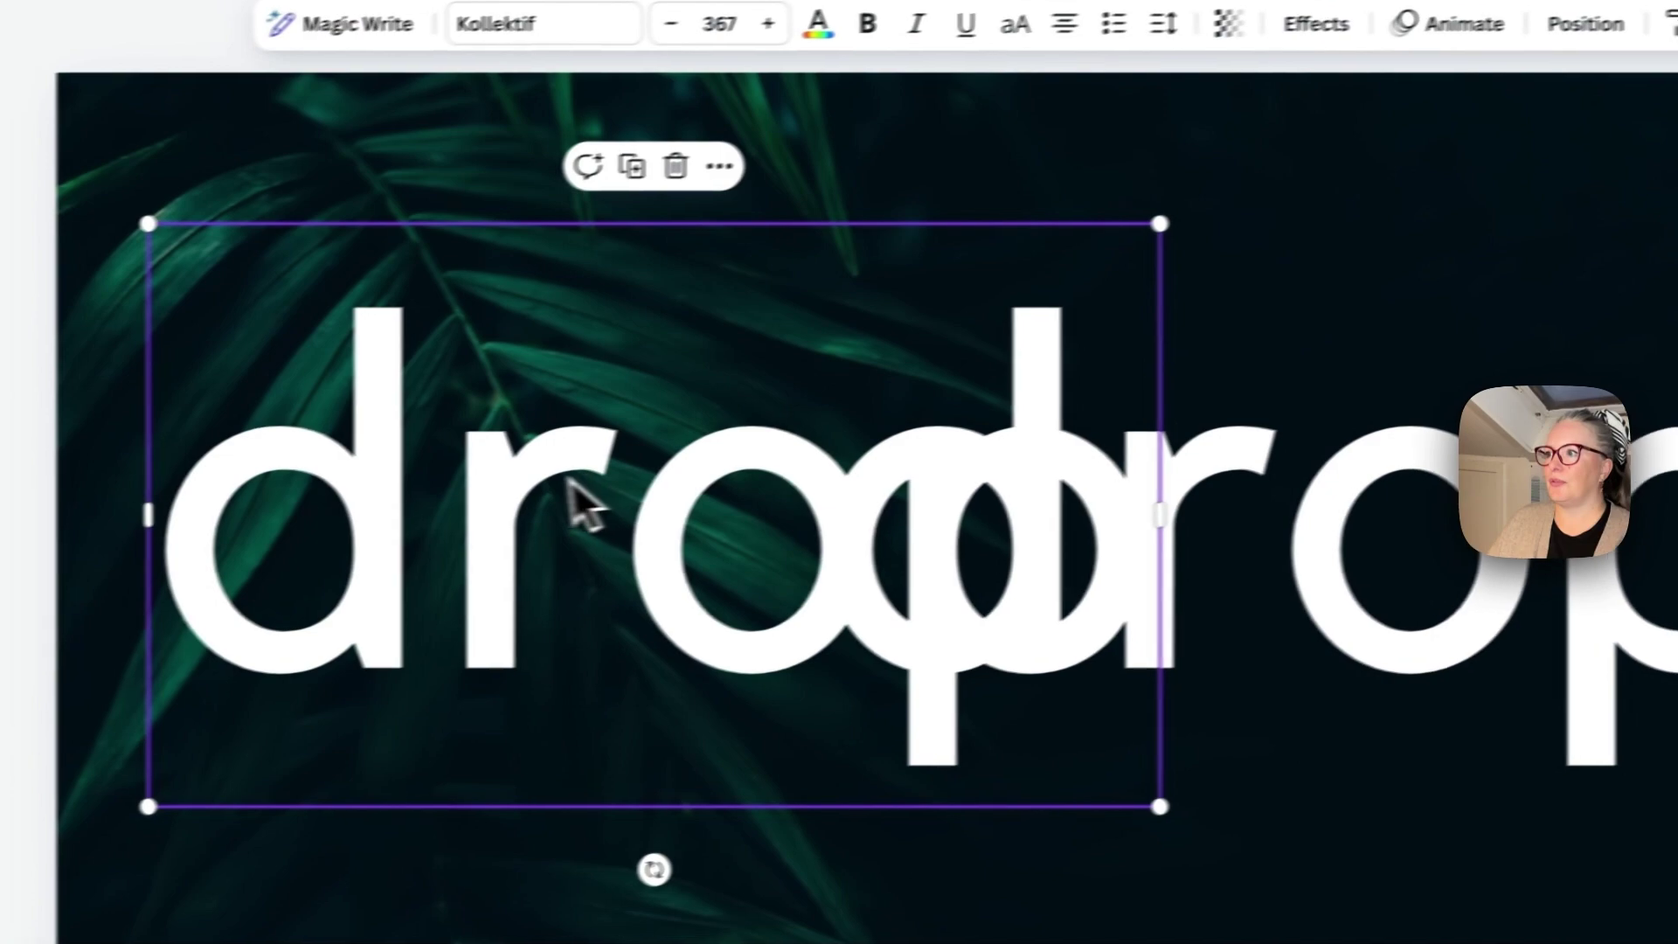
left_click(441, 489)
left_click_drag(441, 490, 1052, 512)
key("BackSpace")
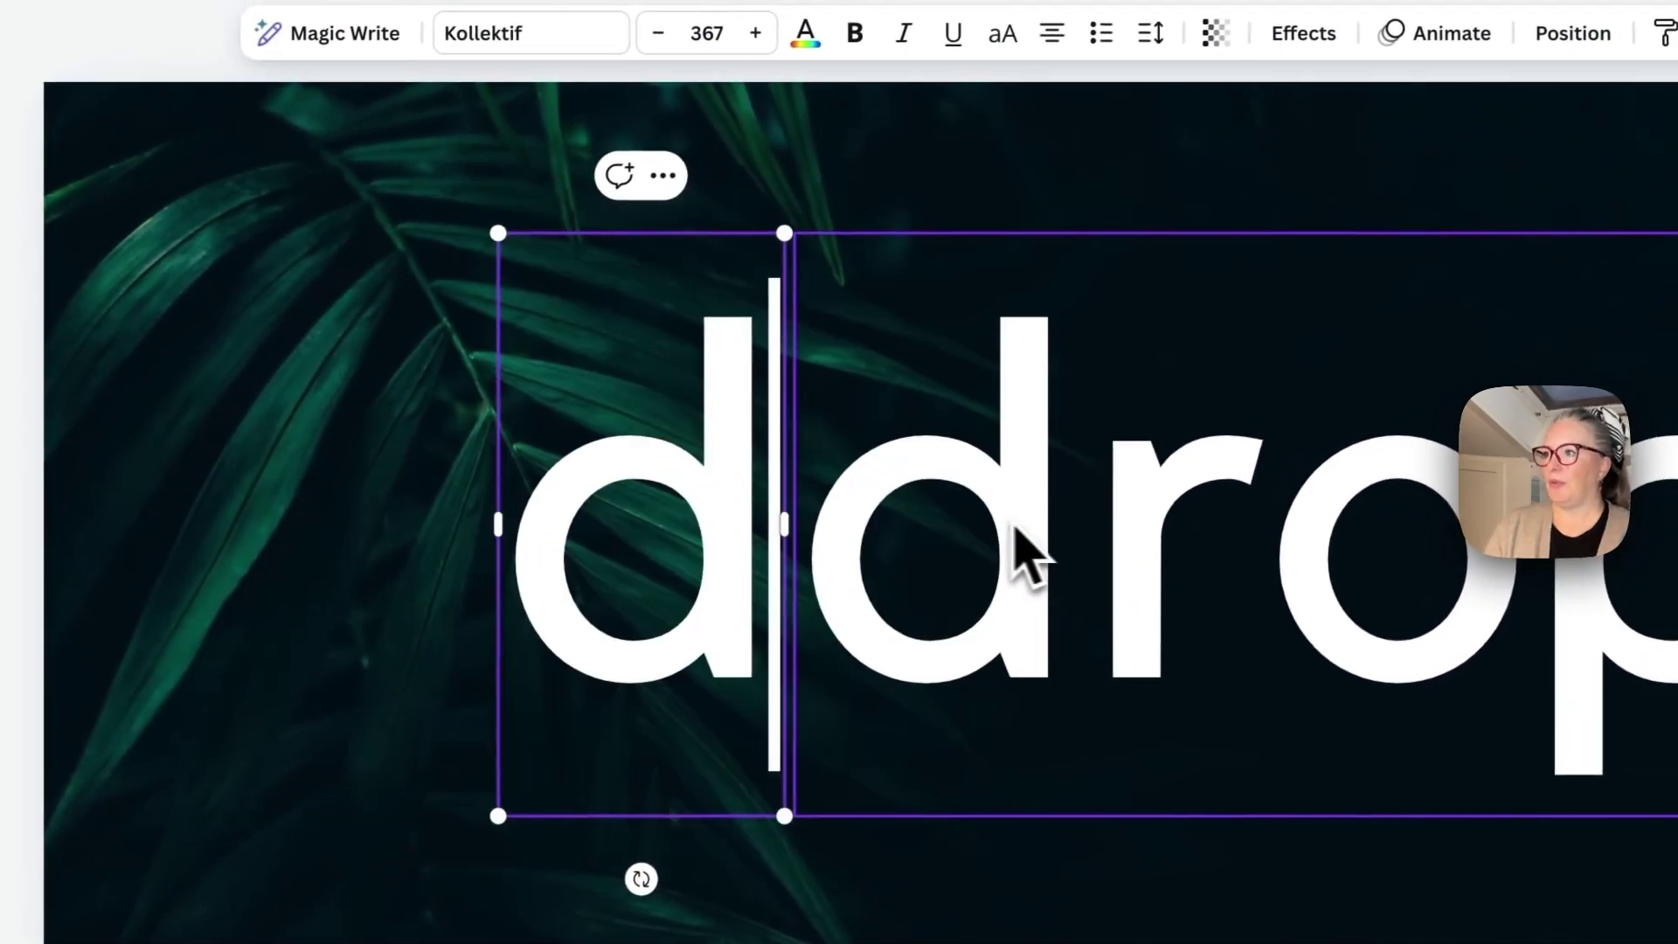
left_click(479, 424)
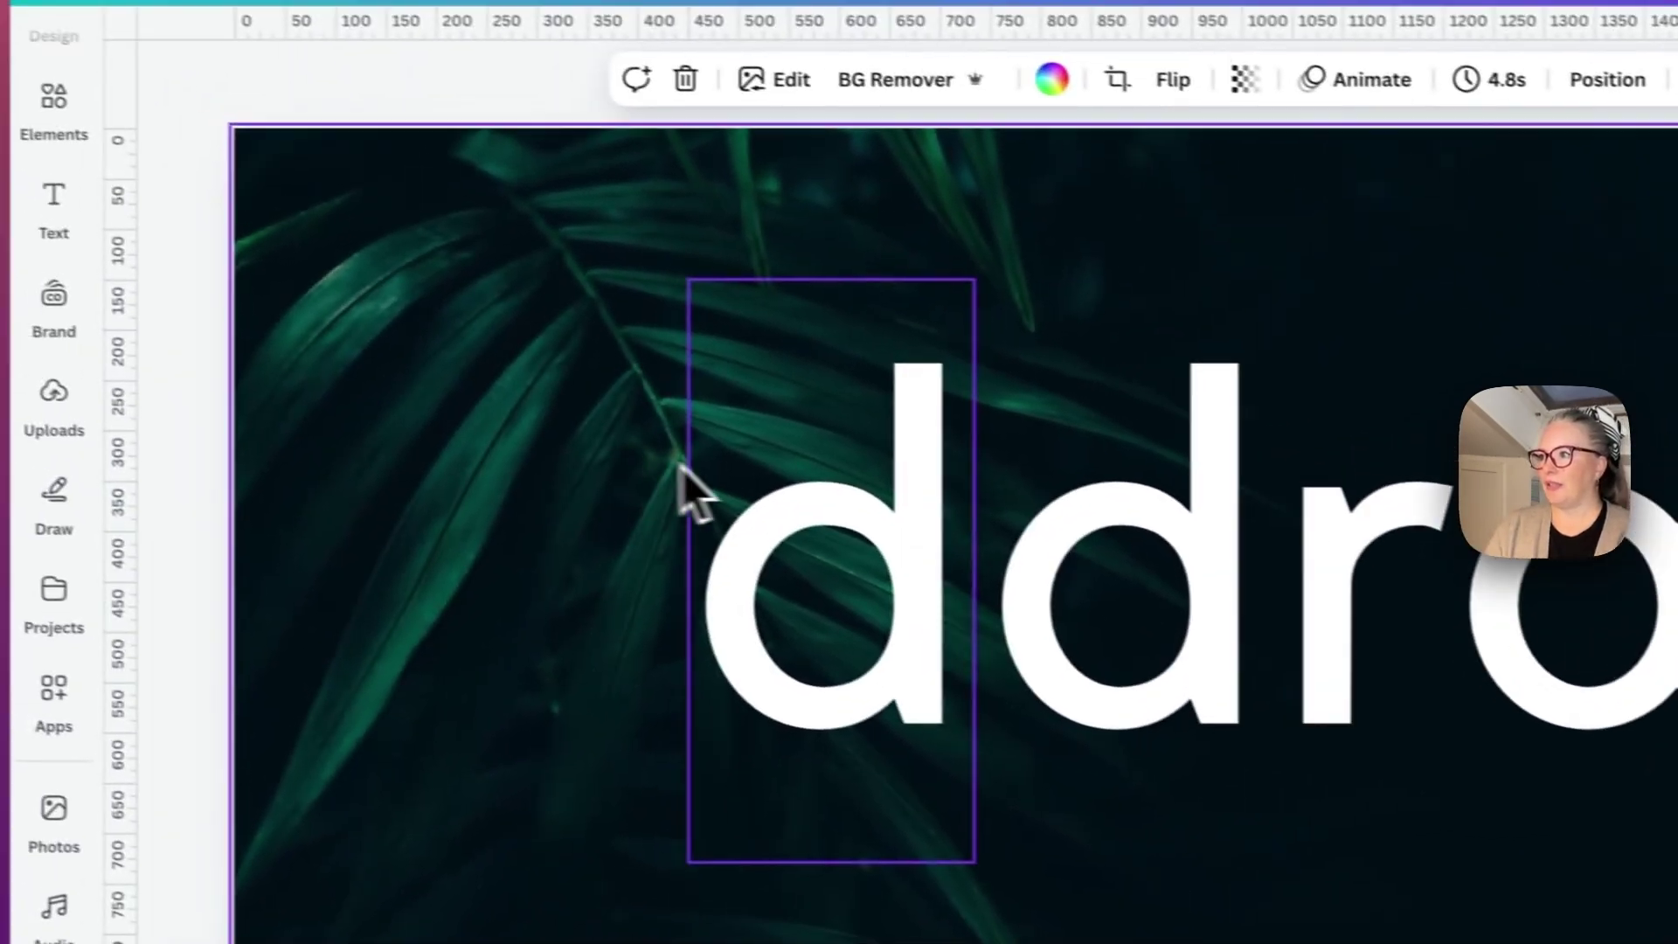
left_click_drag(547, 420, 279, 396)
- Split the rest of the word into separate "r", "o" and "p" text boxes and line them up after the "d" to spell "drop"
left_click(970, 493)
double_click(933, 524)
left_click(1008, 475)
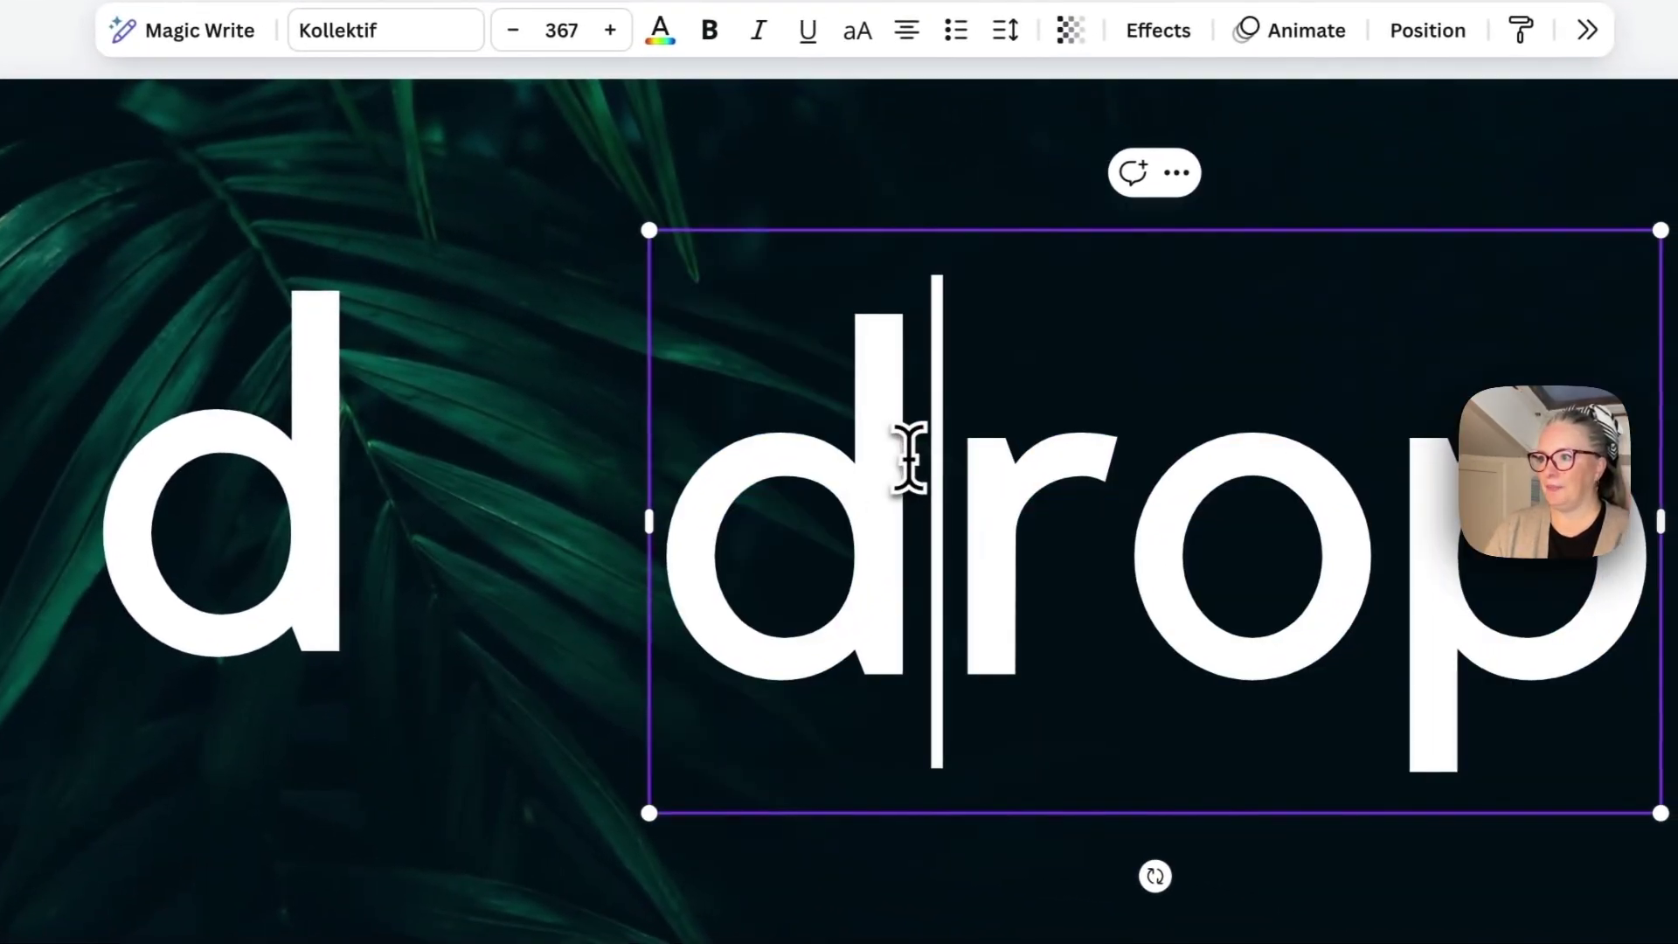
left_click_drag(1008, 474, 778, 466)
key("BackSpace")
left_click(605, 442)
left_click_drag(933, 457, 922, 494)
left_click(732, 477)
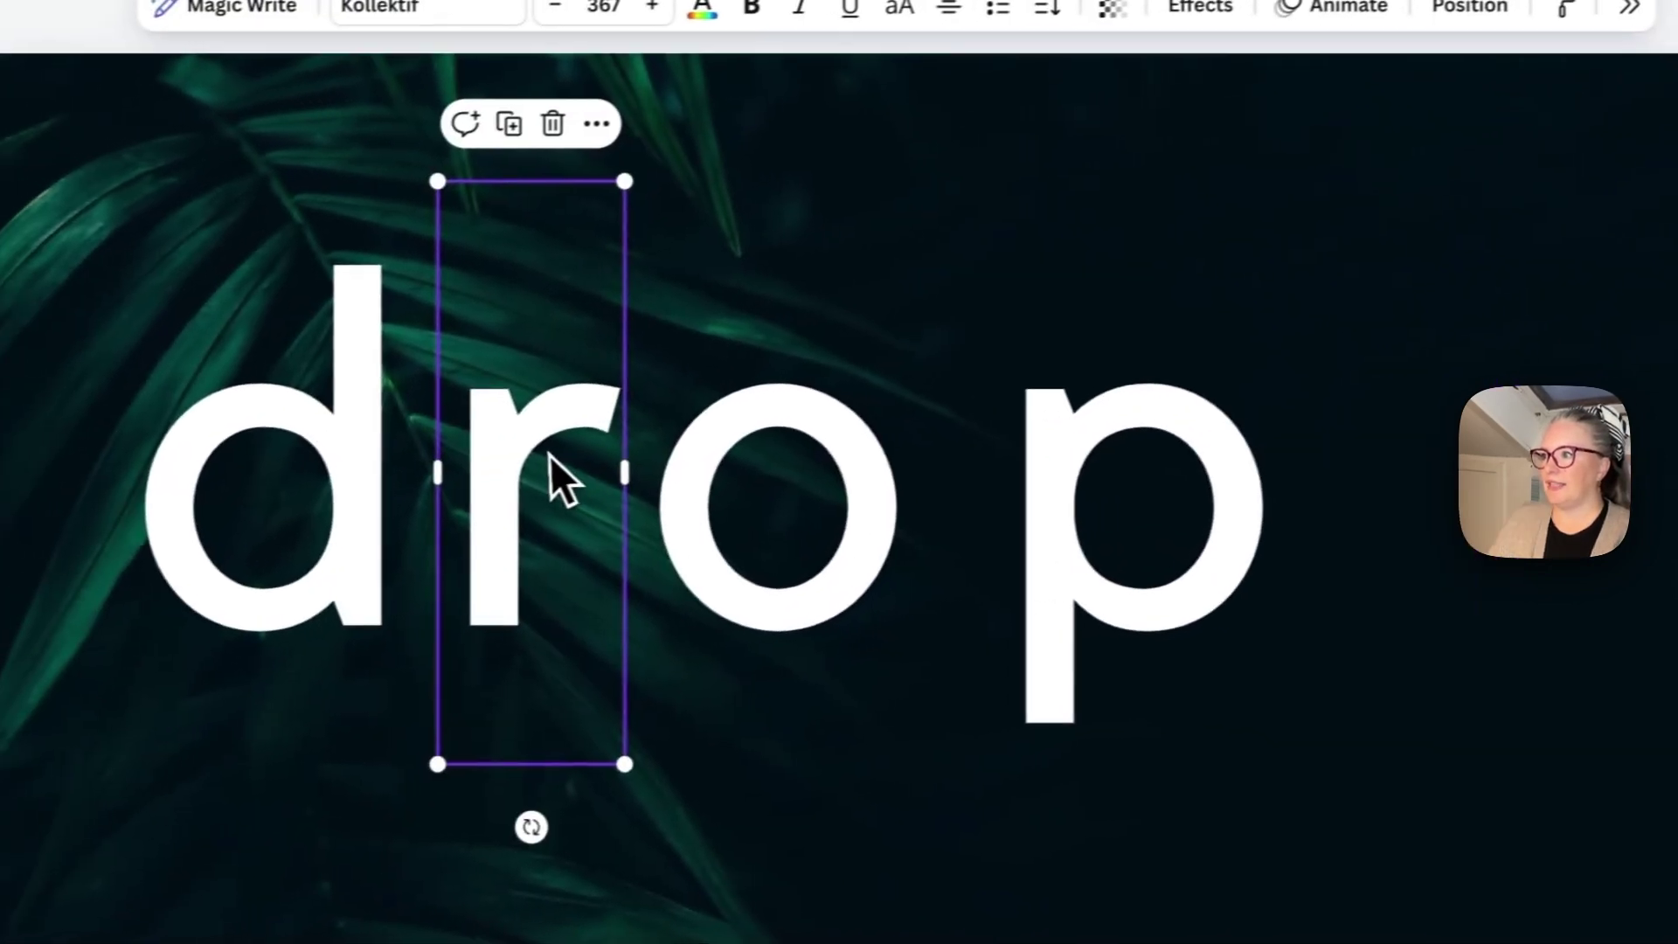
left_click_drag(554, 476, 554, 449)
left_click(739, 489)
left_click_drag(738, 490, 692, 467)
left_click_drag(1097, 490, 949, 489)
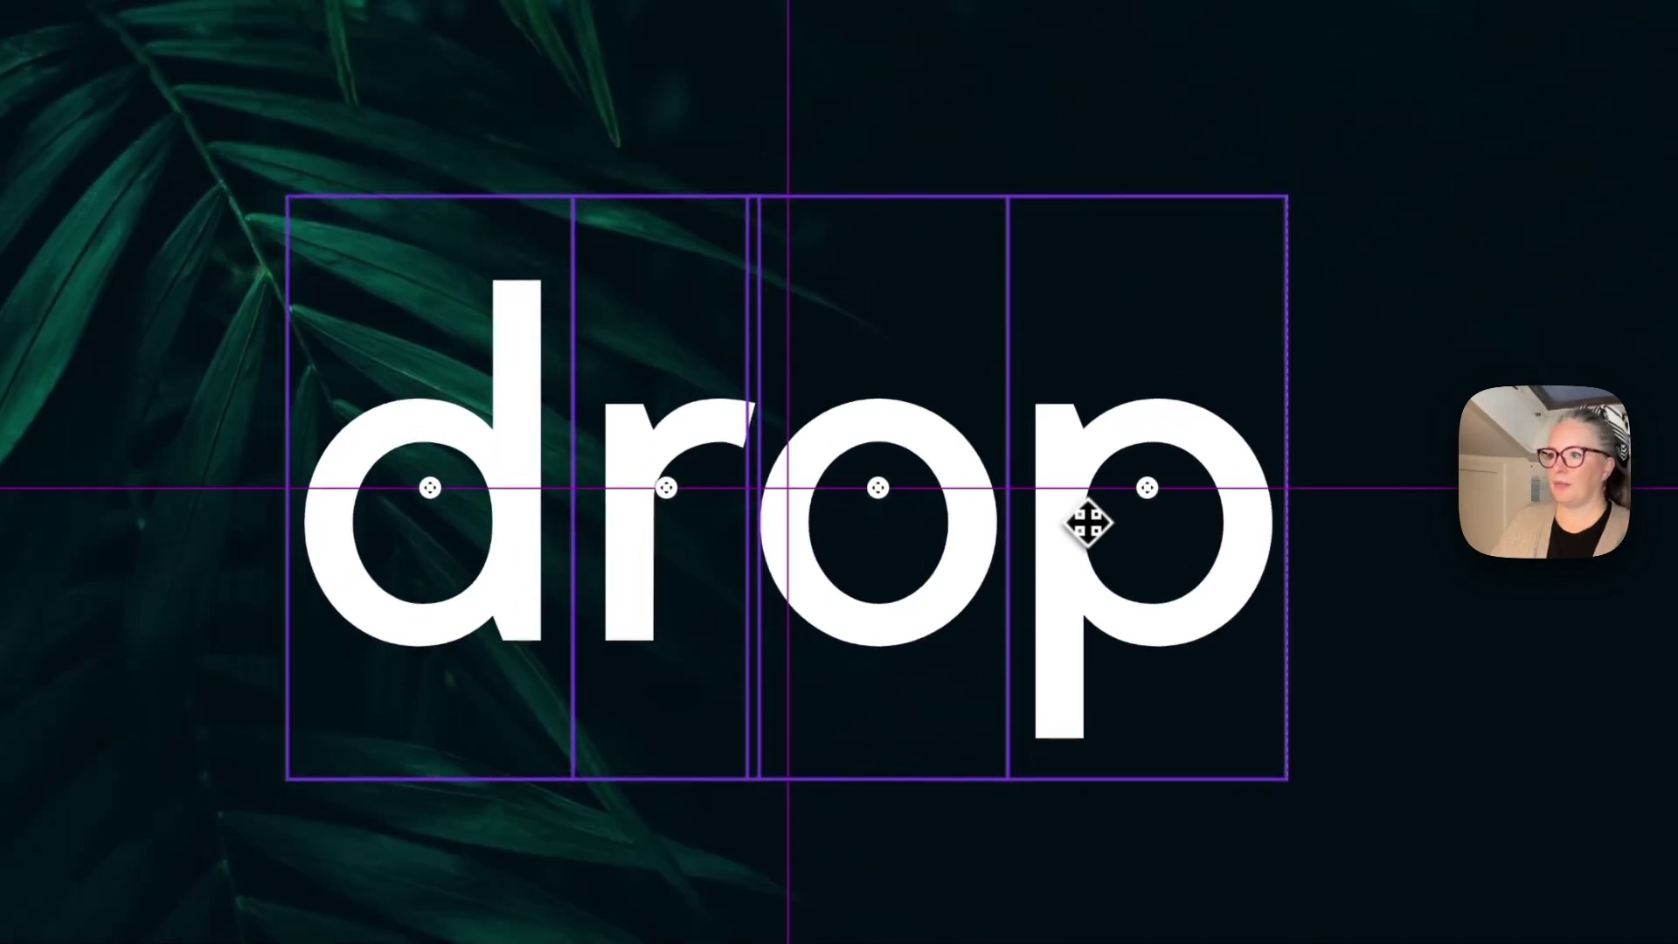
- On a duplicate of the "drop" page, move all four letters above the canvas and shorten the page to 0.7 seconds
left_click(1332, 541)
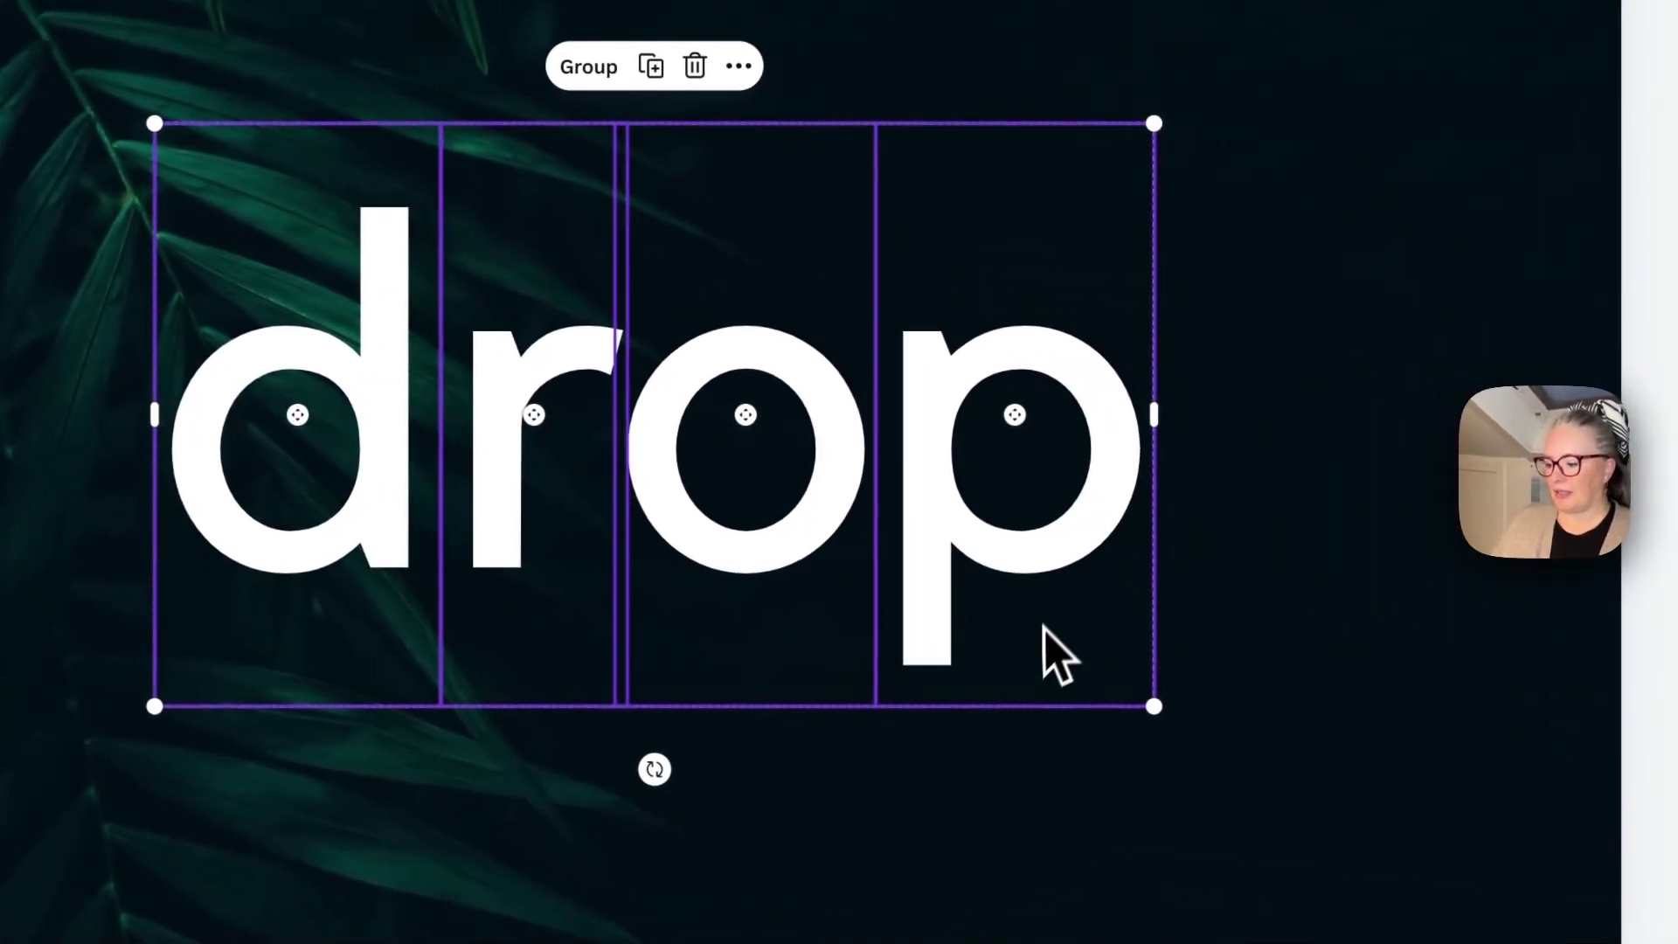
left_click_drag(1057, 656, 1015, 307)
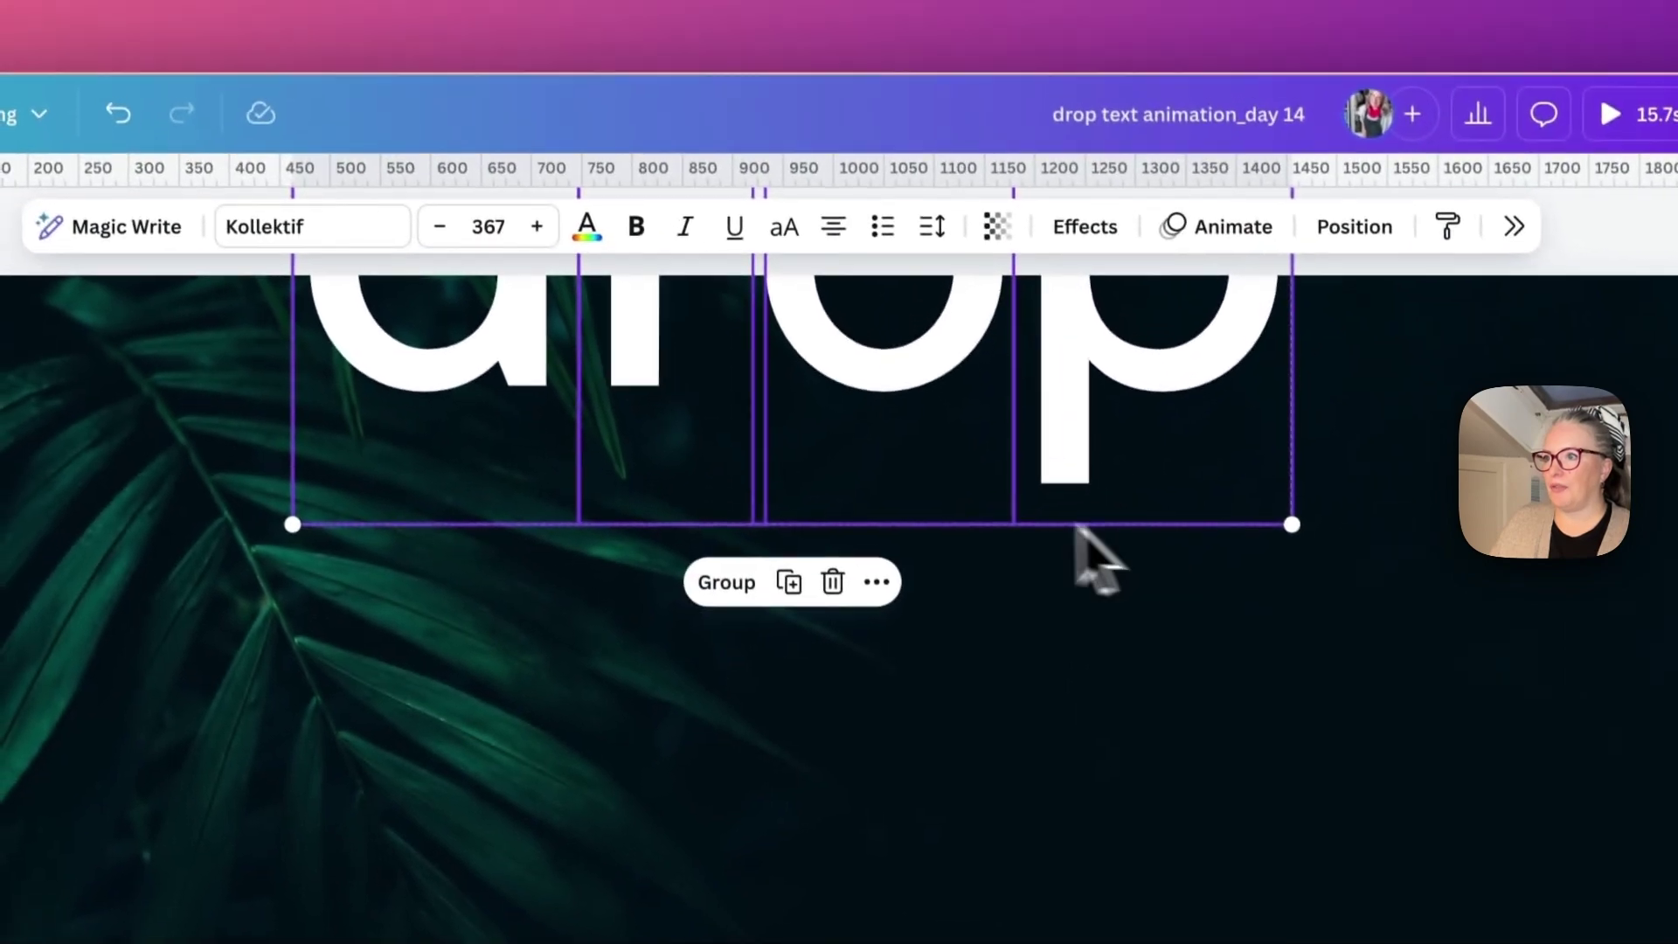
left_click_drag(910, 457, 923, 294)
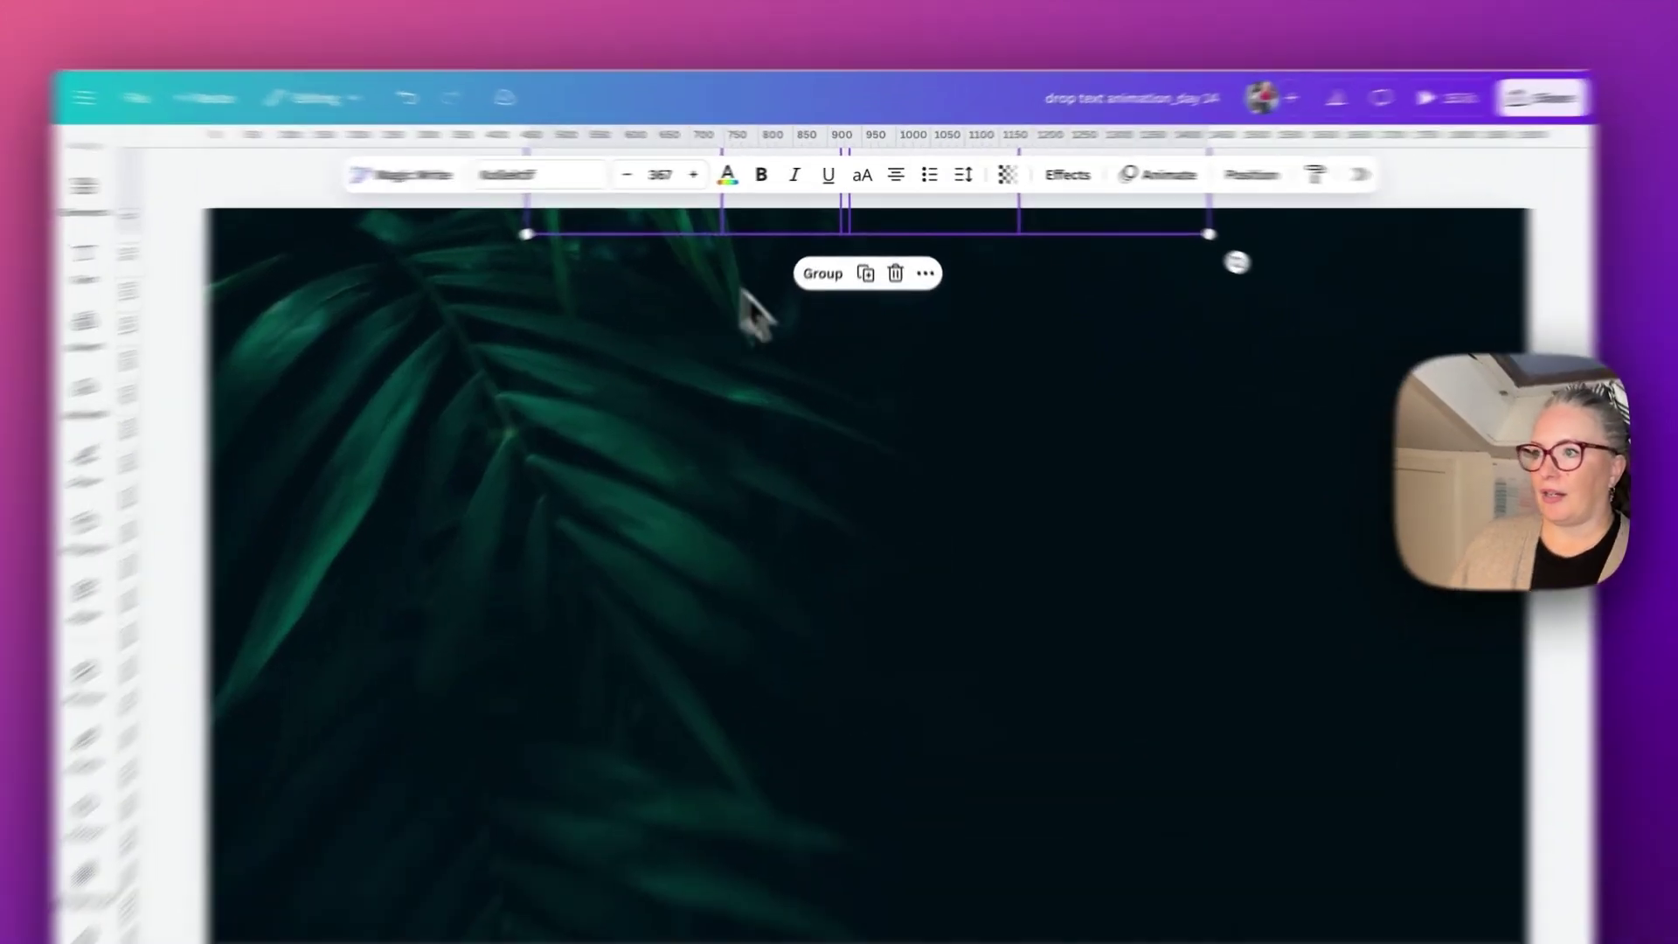
left_click(942, 351)
left_click_drag(1079, 786, 1030, 789)
left_click_drag(935, 729, 890, 728)
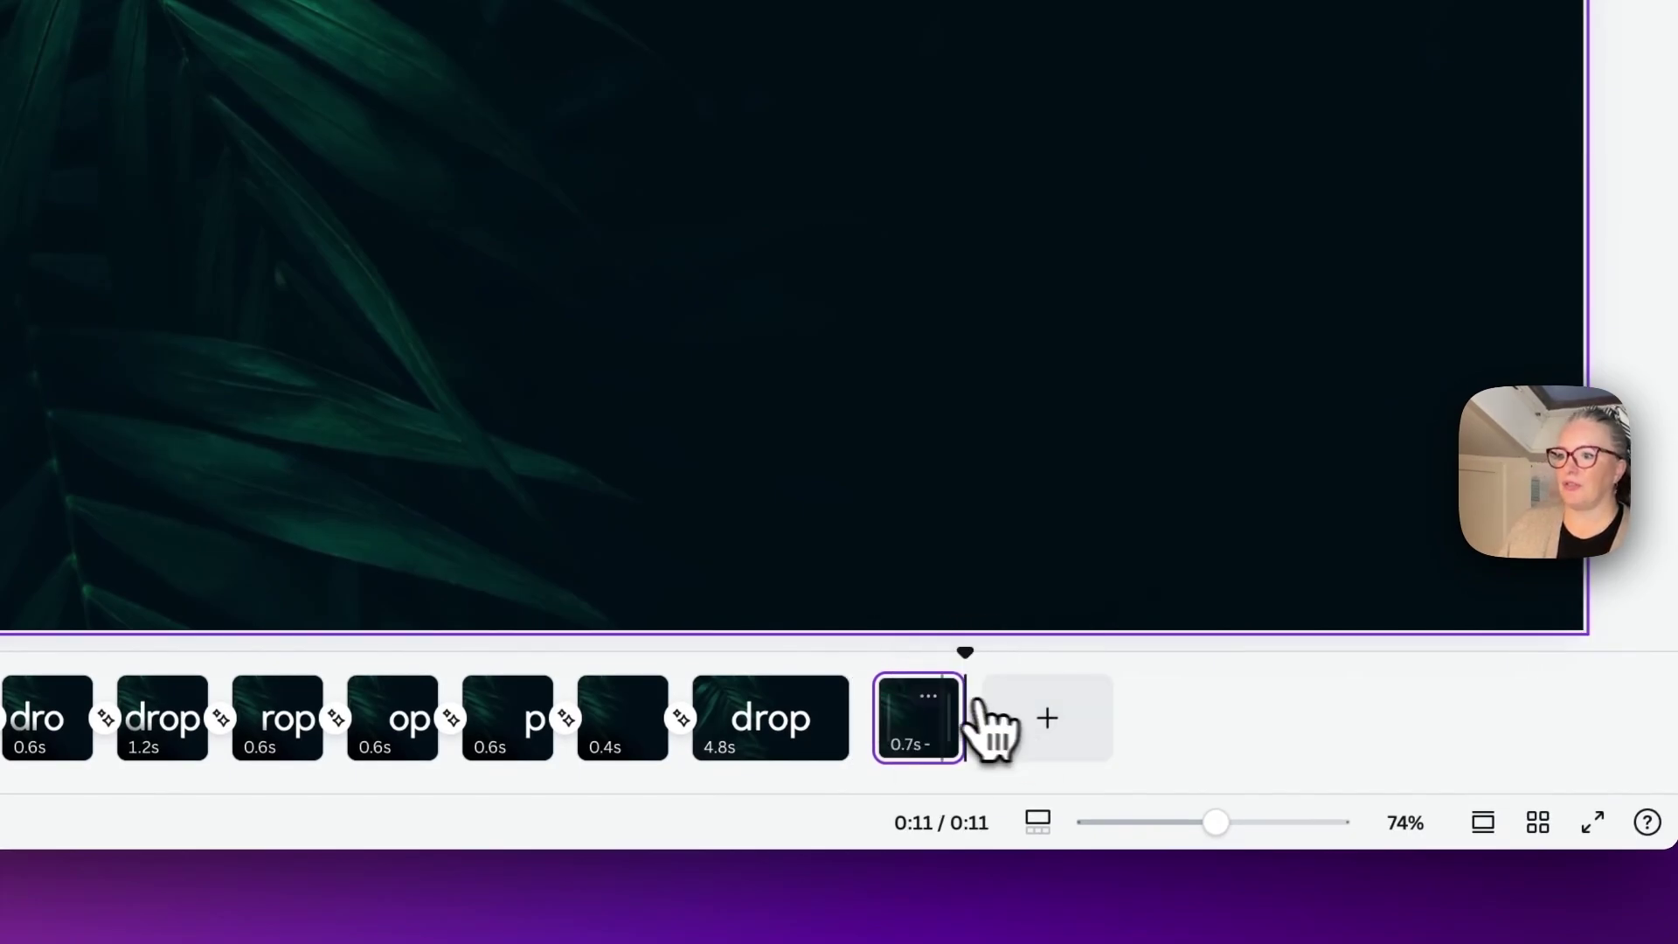
- On a duplicate of the empty-looking page, bring the "d" down to mid-canvas and add a Match & Move transition between the two pages
left_click(927, 695)
left_click(1031, 171)
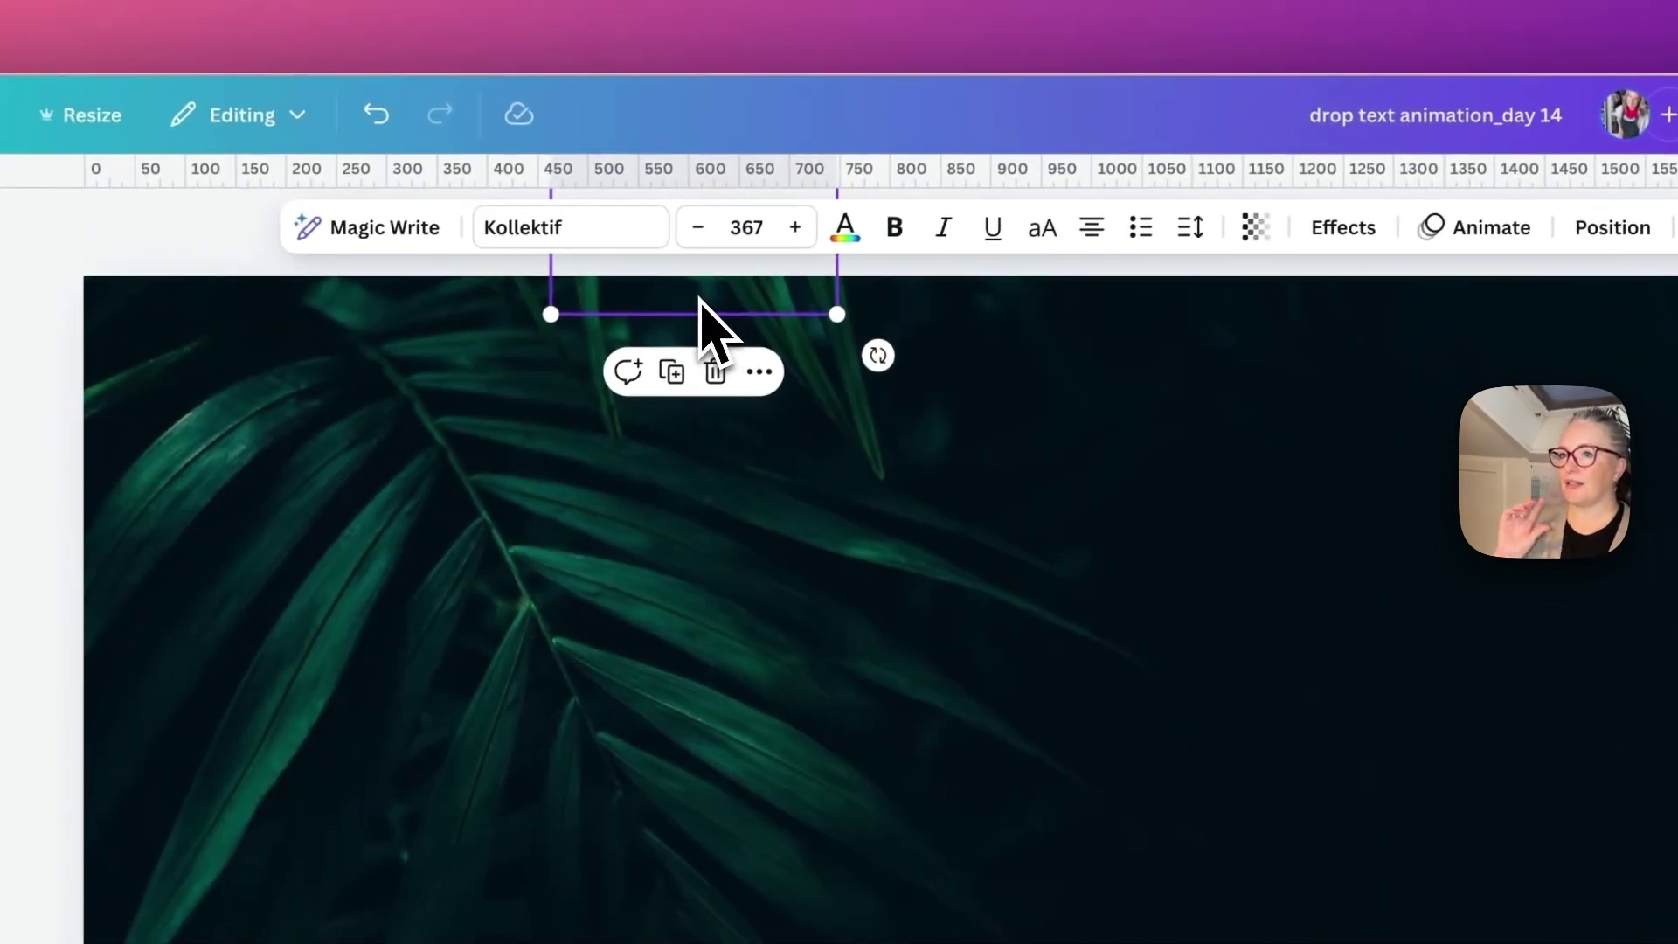
left_click_drag(699, 299, 709, 846)
left_click_drag(703, 603, 706, 766)
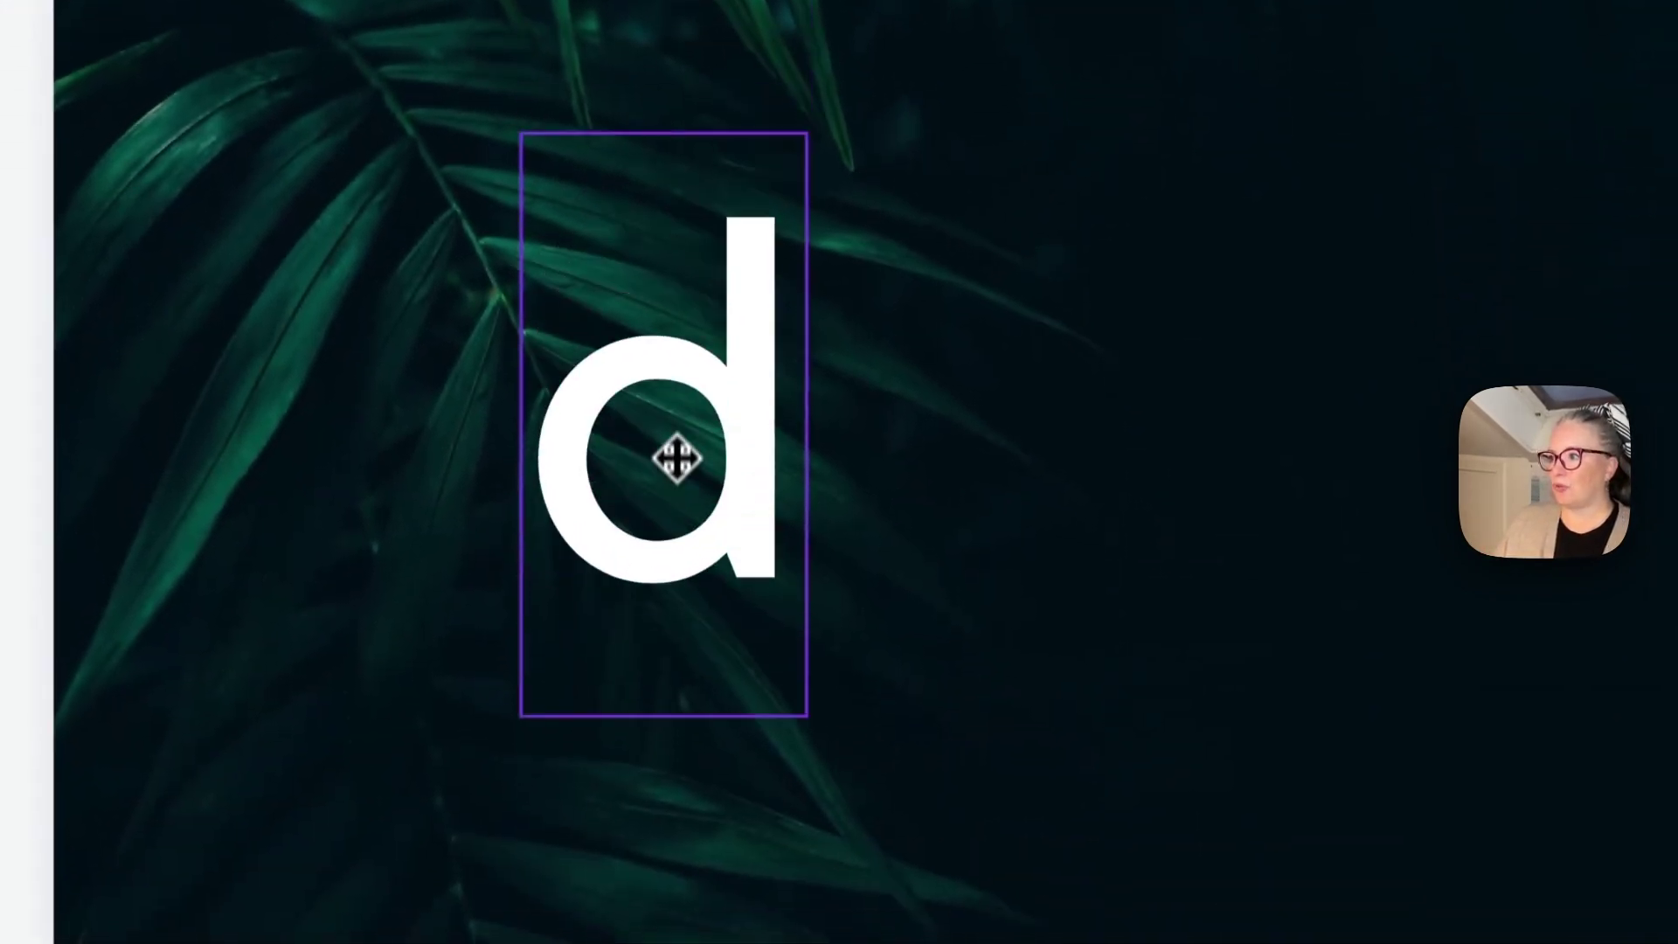
left_click_drag(676, 457, 684, 551)
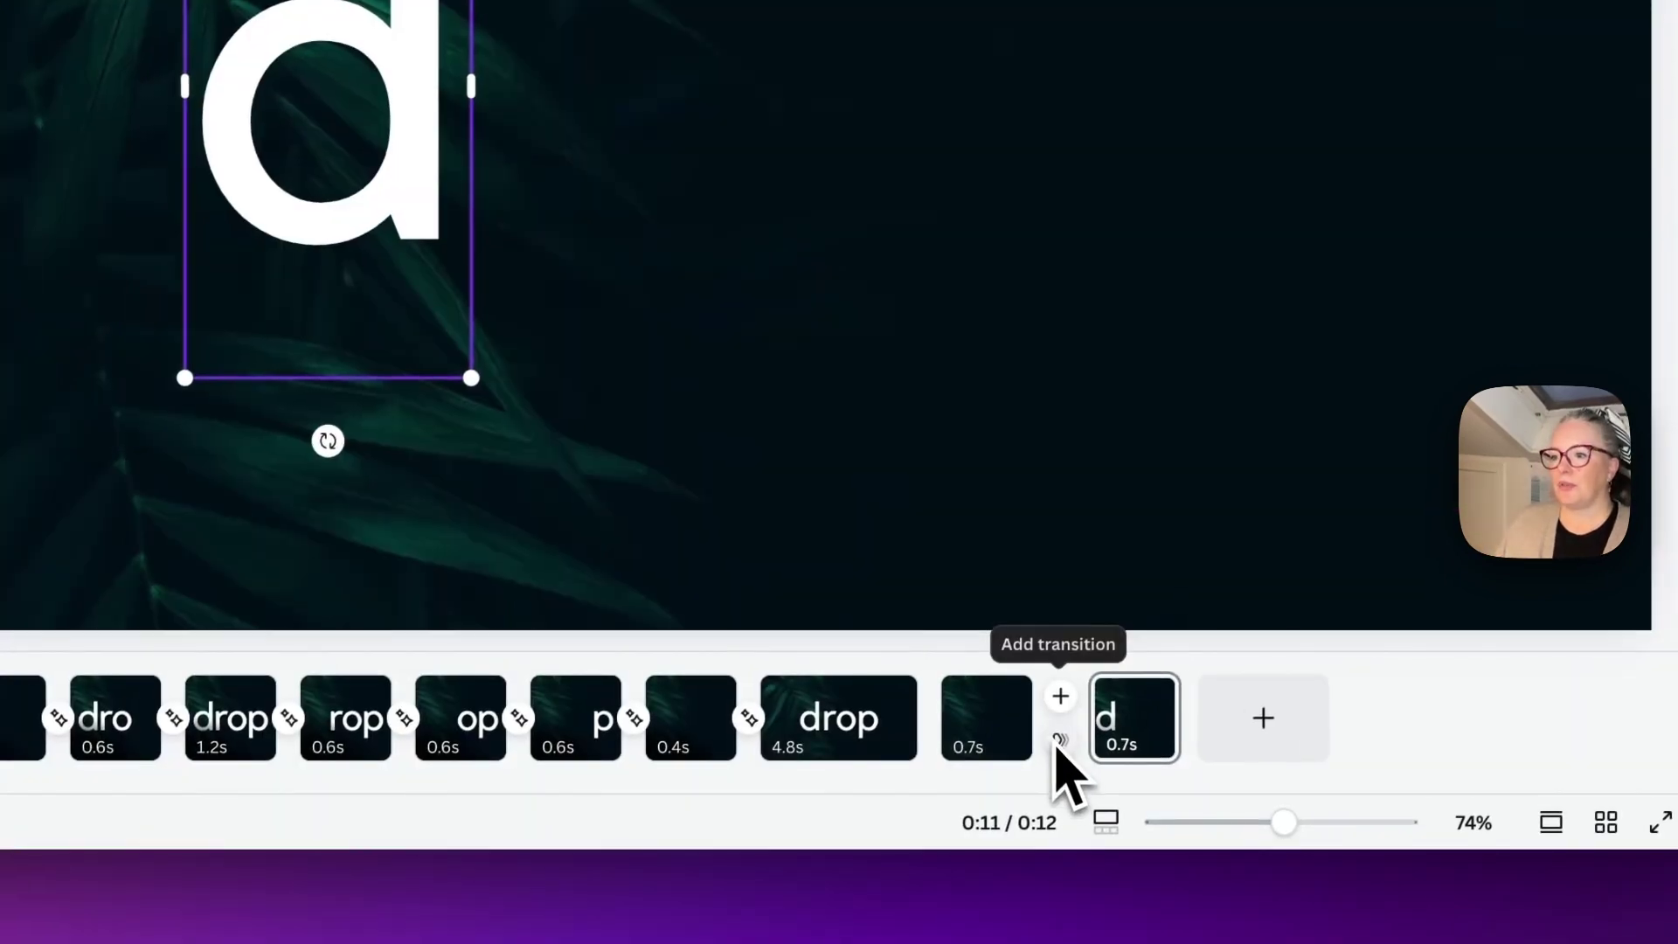
left_click(1060, 742)
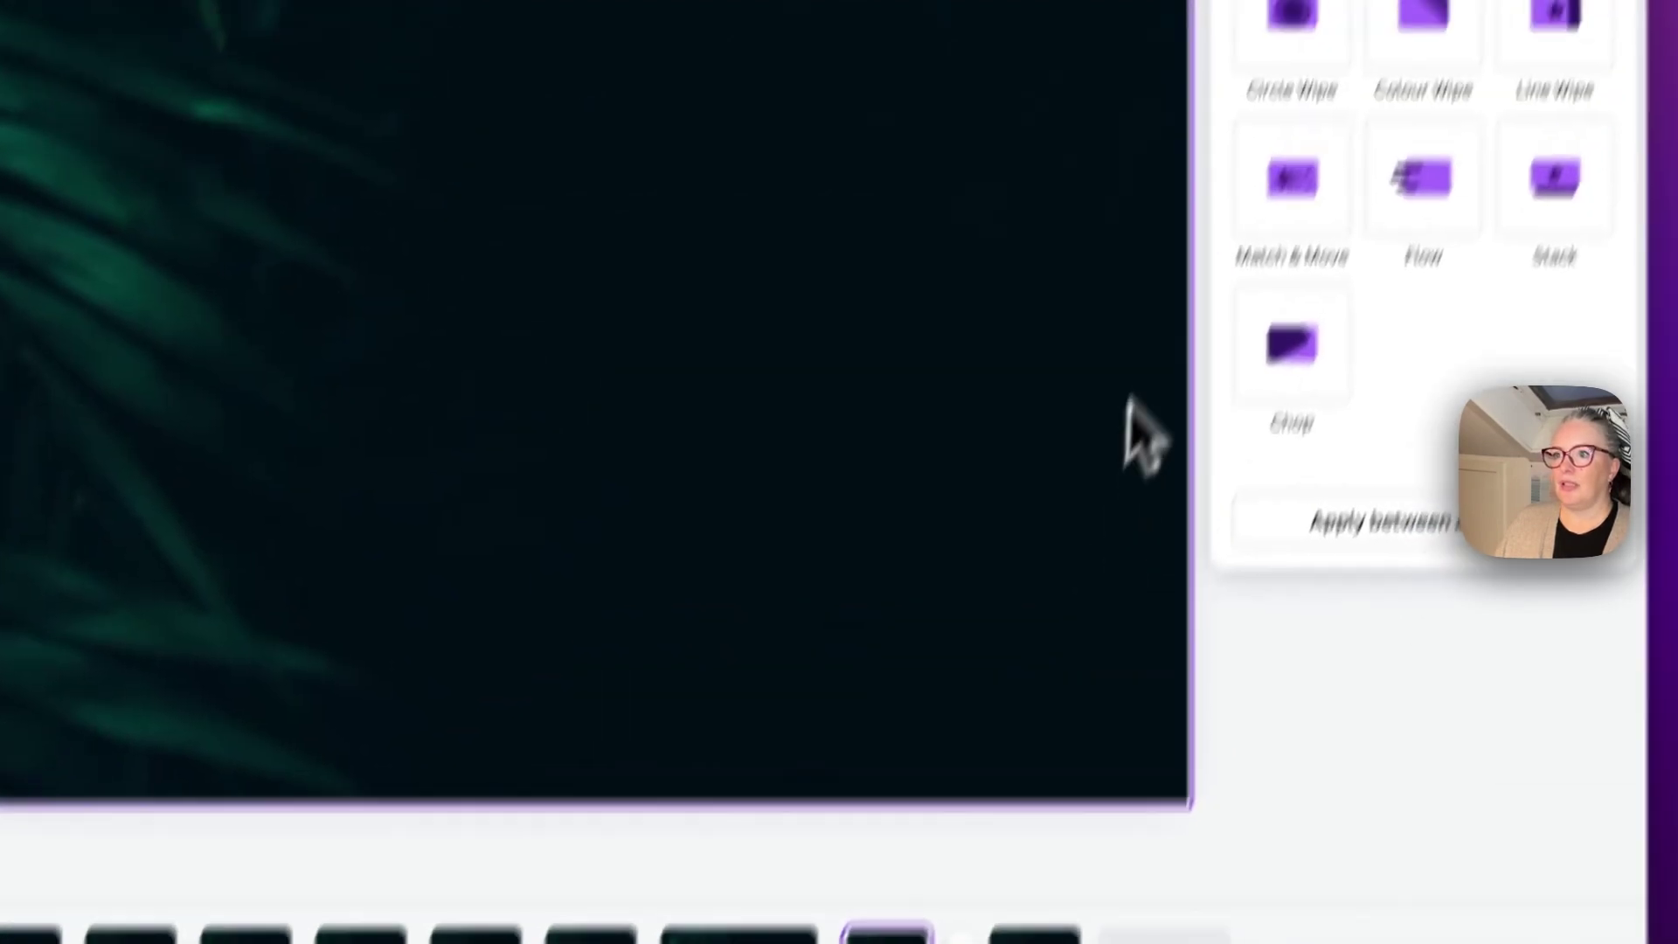
left_click(1235, 372)
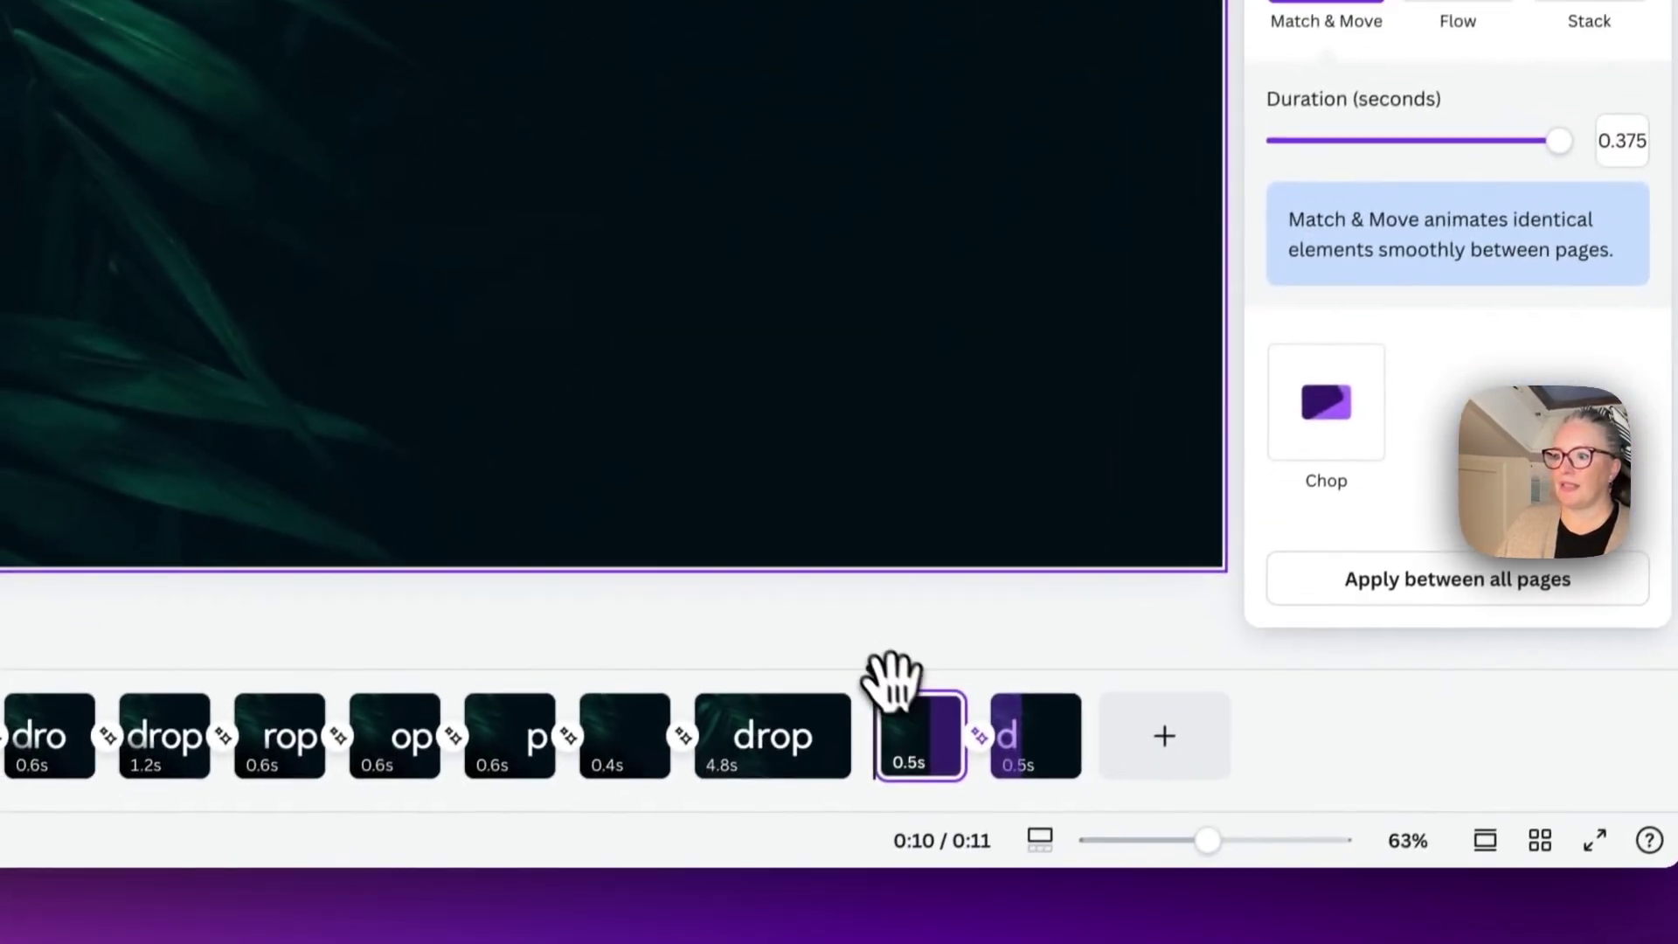
- On a duplicate of the "d" page, bring the "r" down beside the "d" and add a Match & Move transition between them
left_click_drag(893, 677, 1018, 668)
left_click(1060, 731)
left_click(1053, 698)
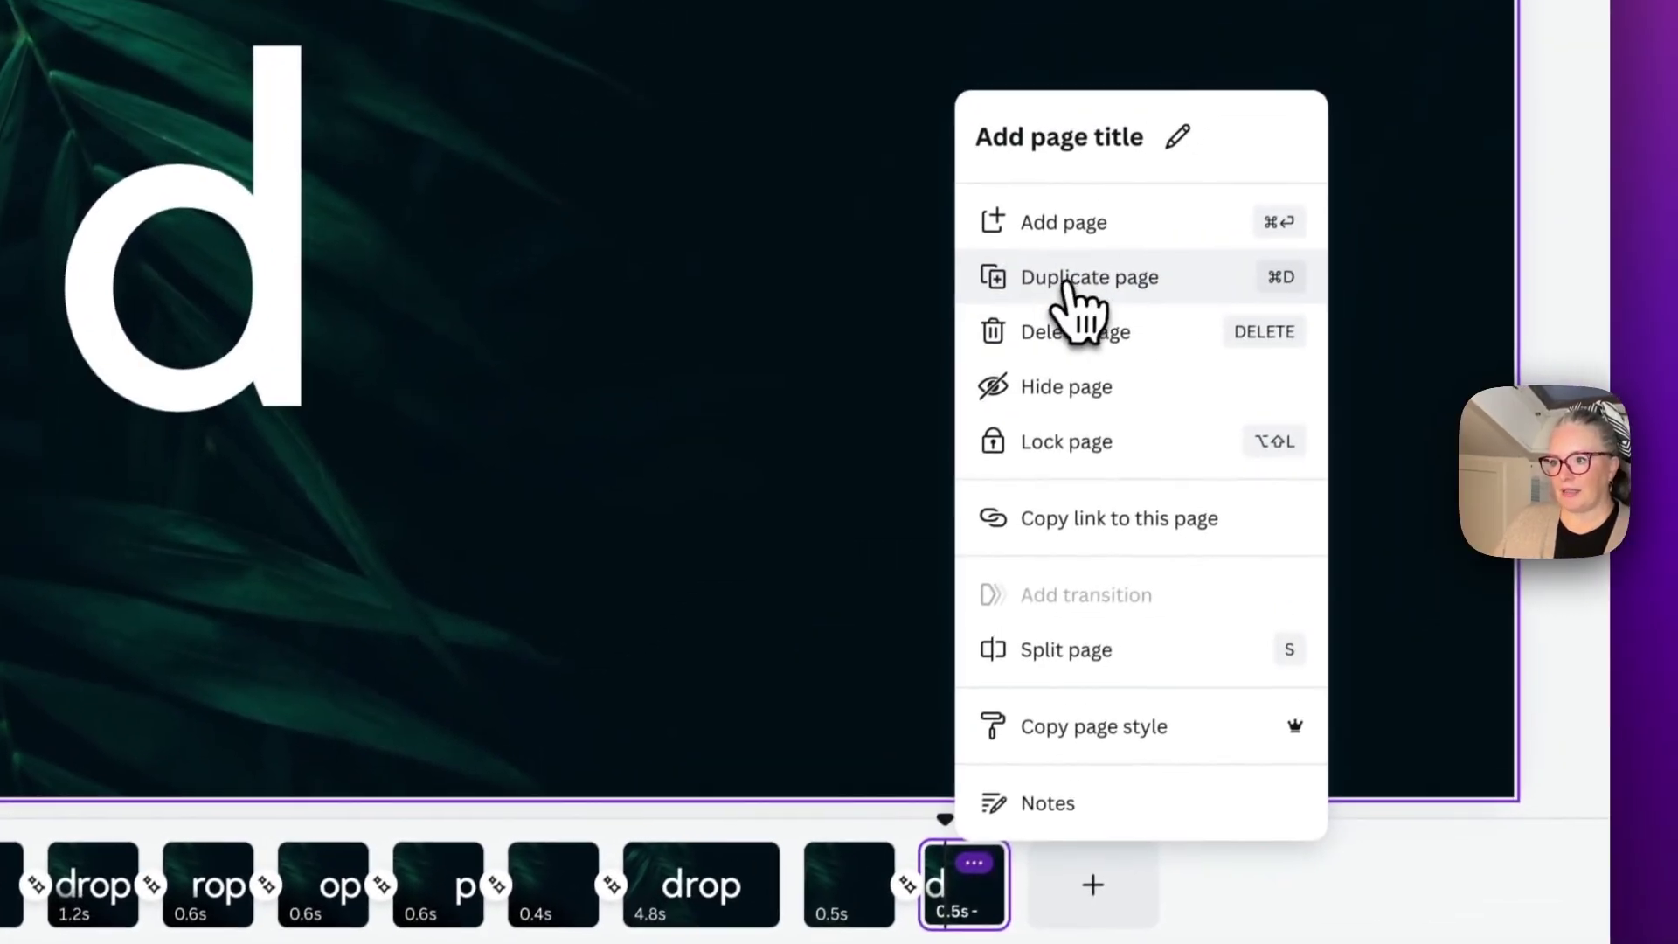
left_click(1068, 282)
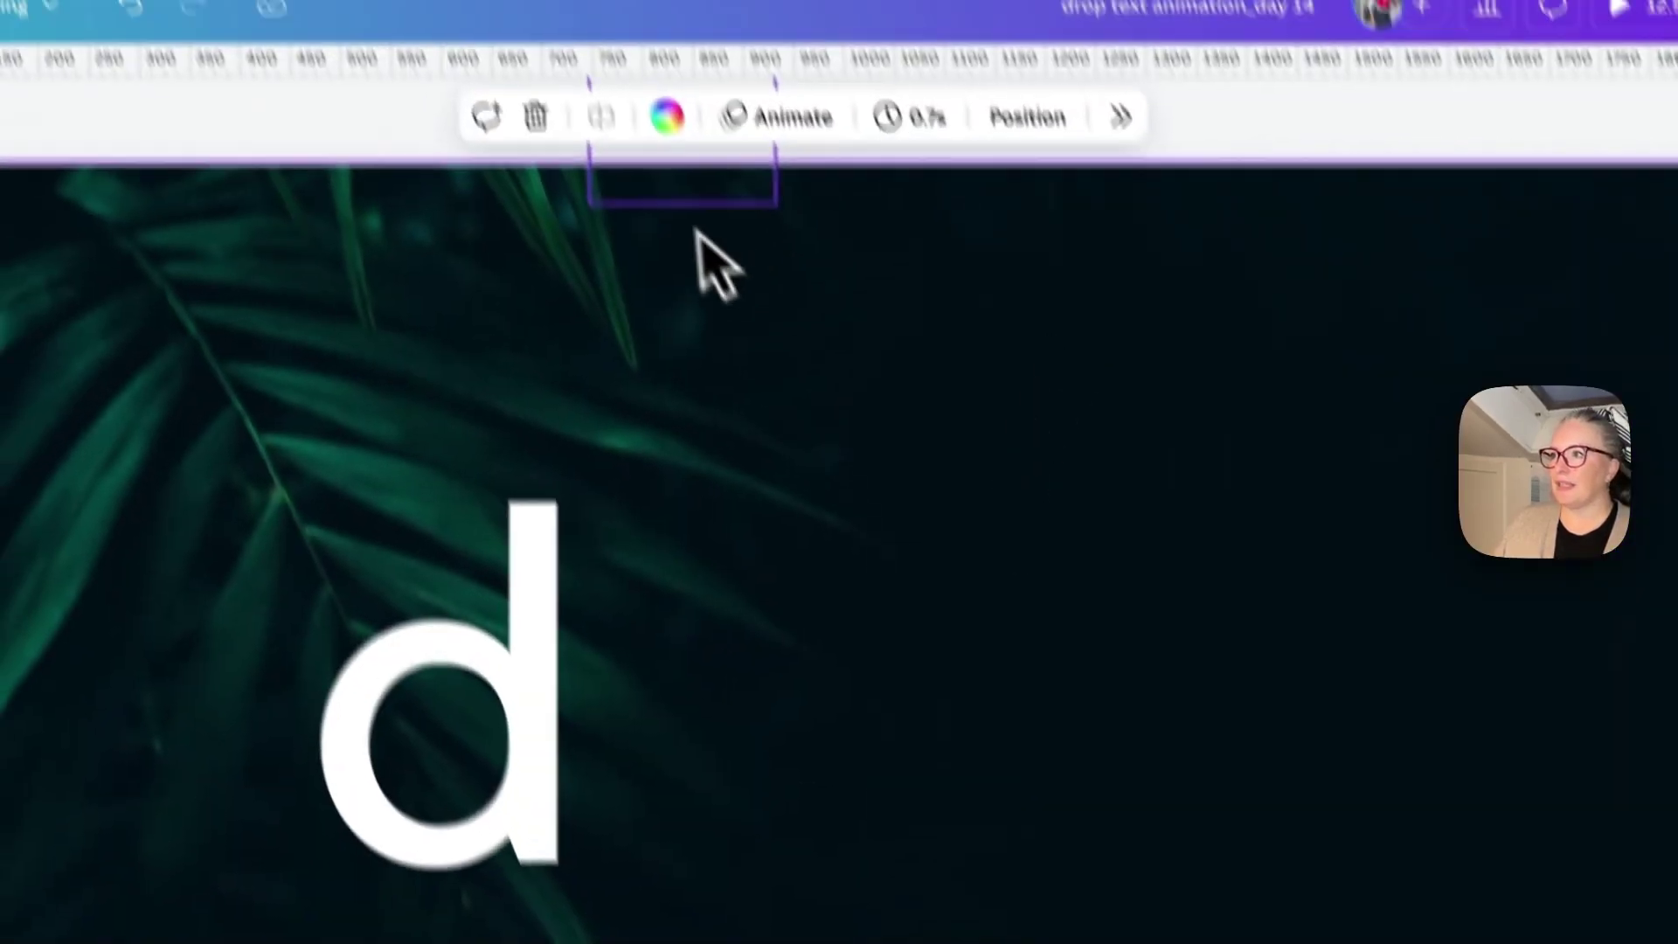
left_click(681, 194)
left_click_drag(706, 301, 780, 522)
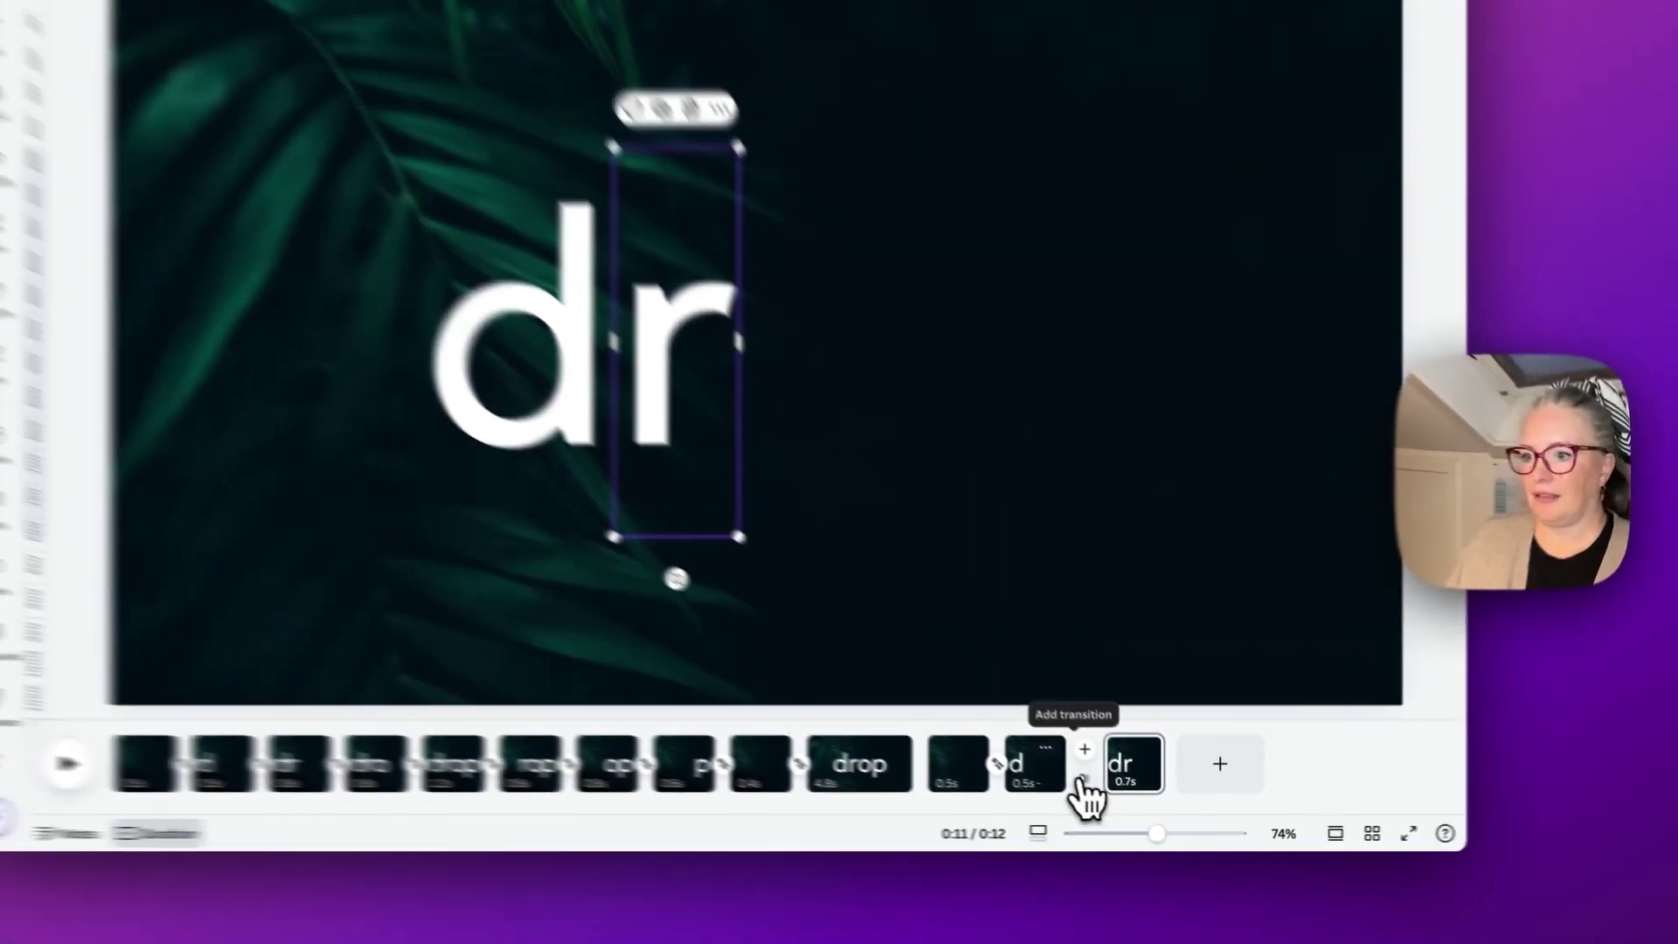
left_click(1115, 794)
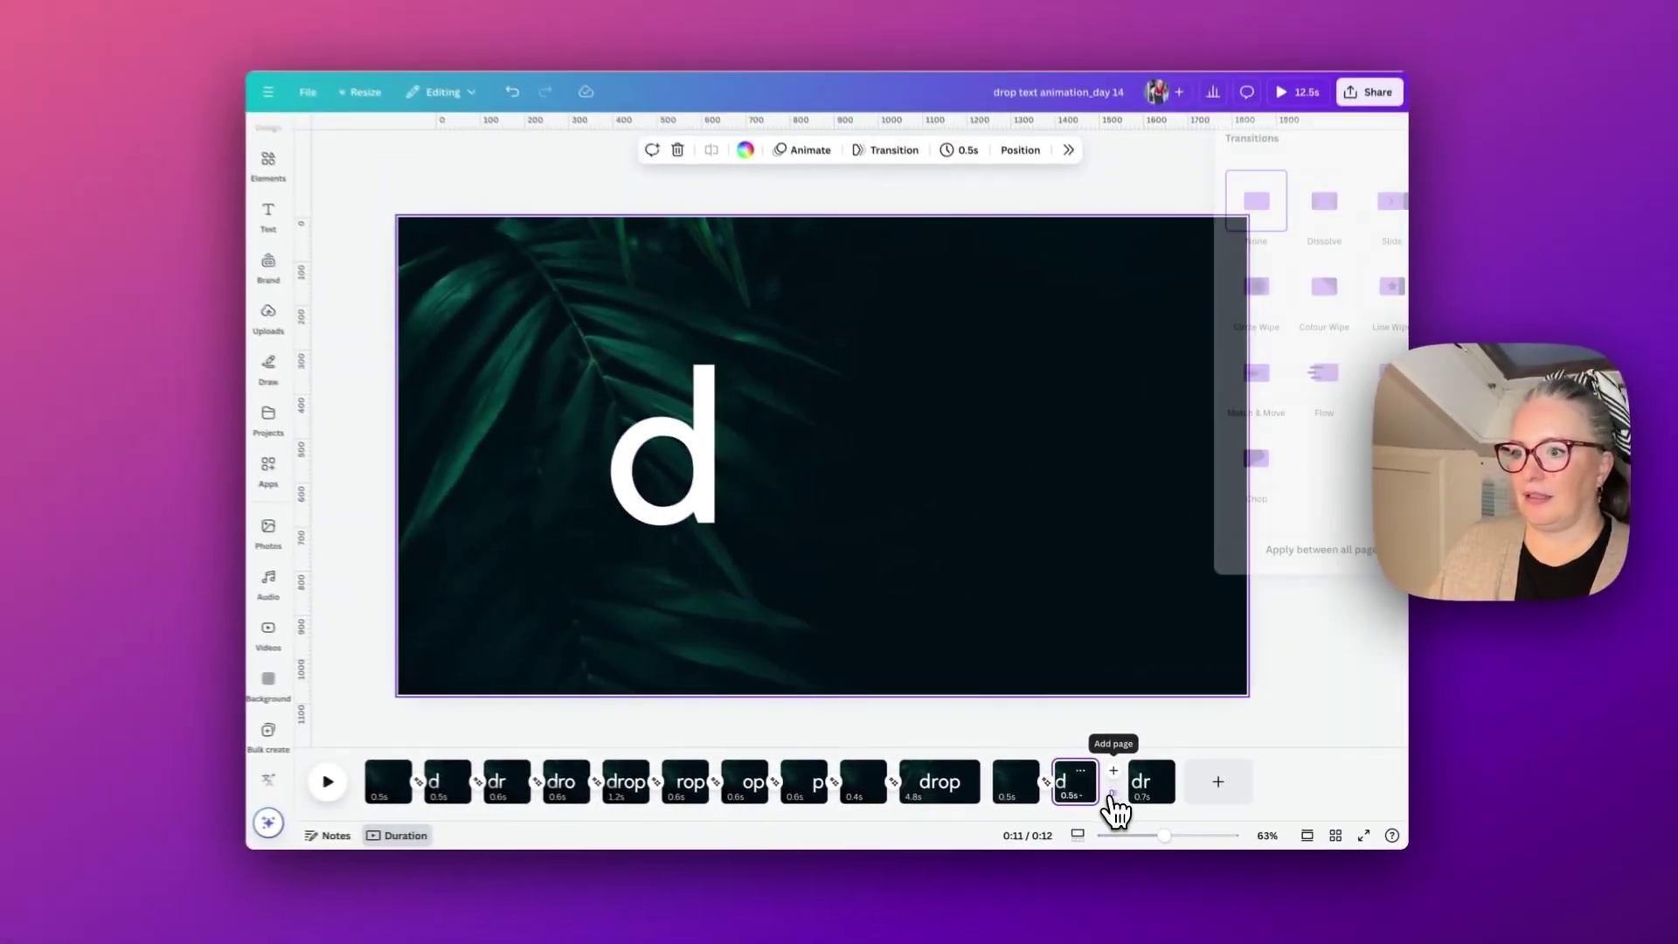
left_click(1224, 385)
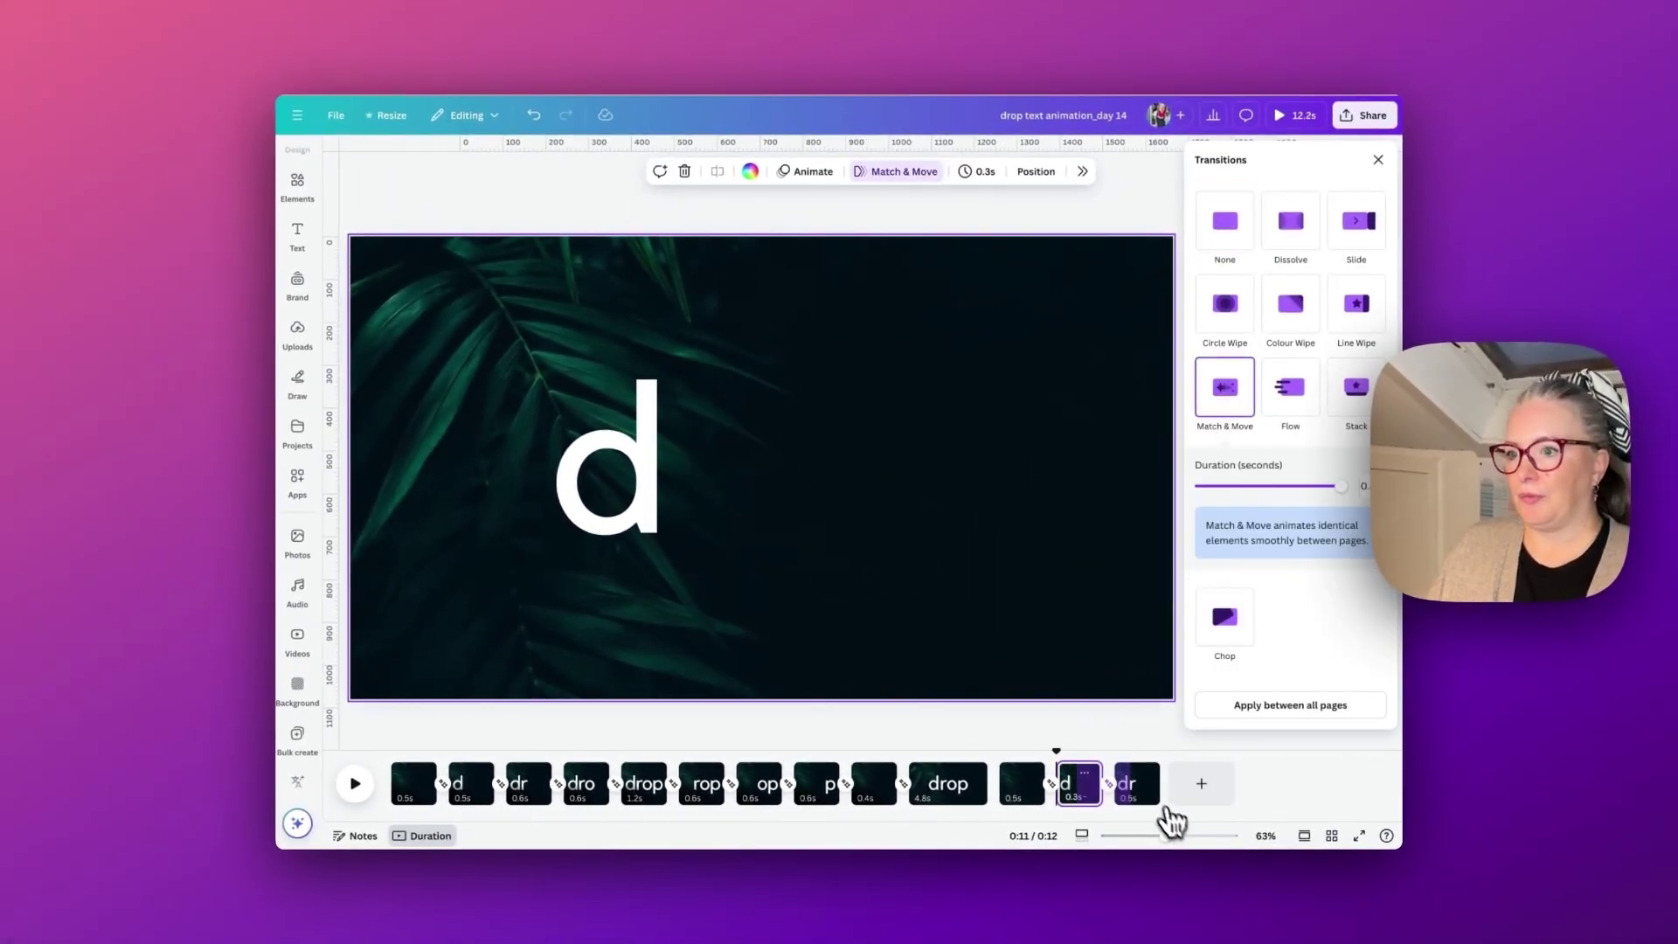
- On a duplicate of the "dr" page, bring the "o" down beside the "r" and add a Match & Move transition between them
left_click(1145, 773)
left_click(1183, 520)
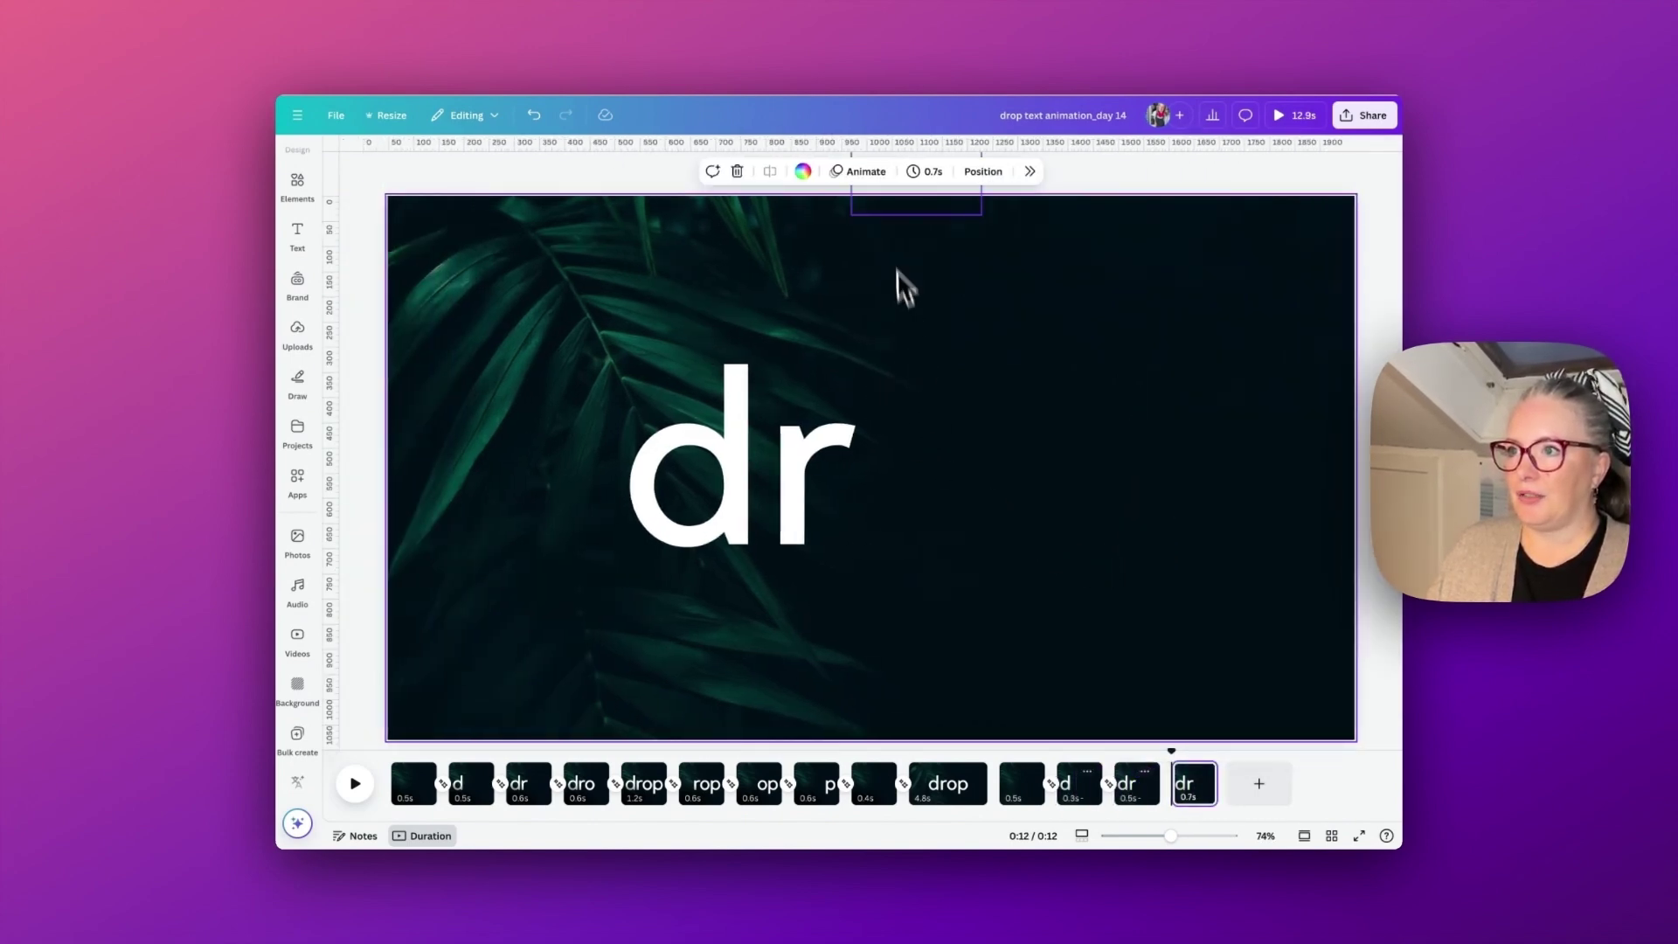
left_click_drag(898, 222, 899, 514)
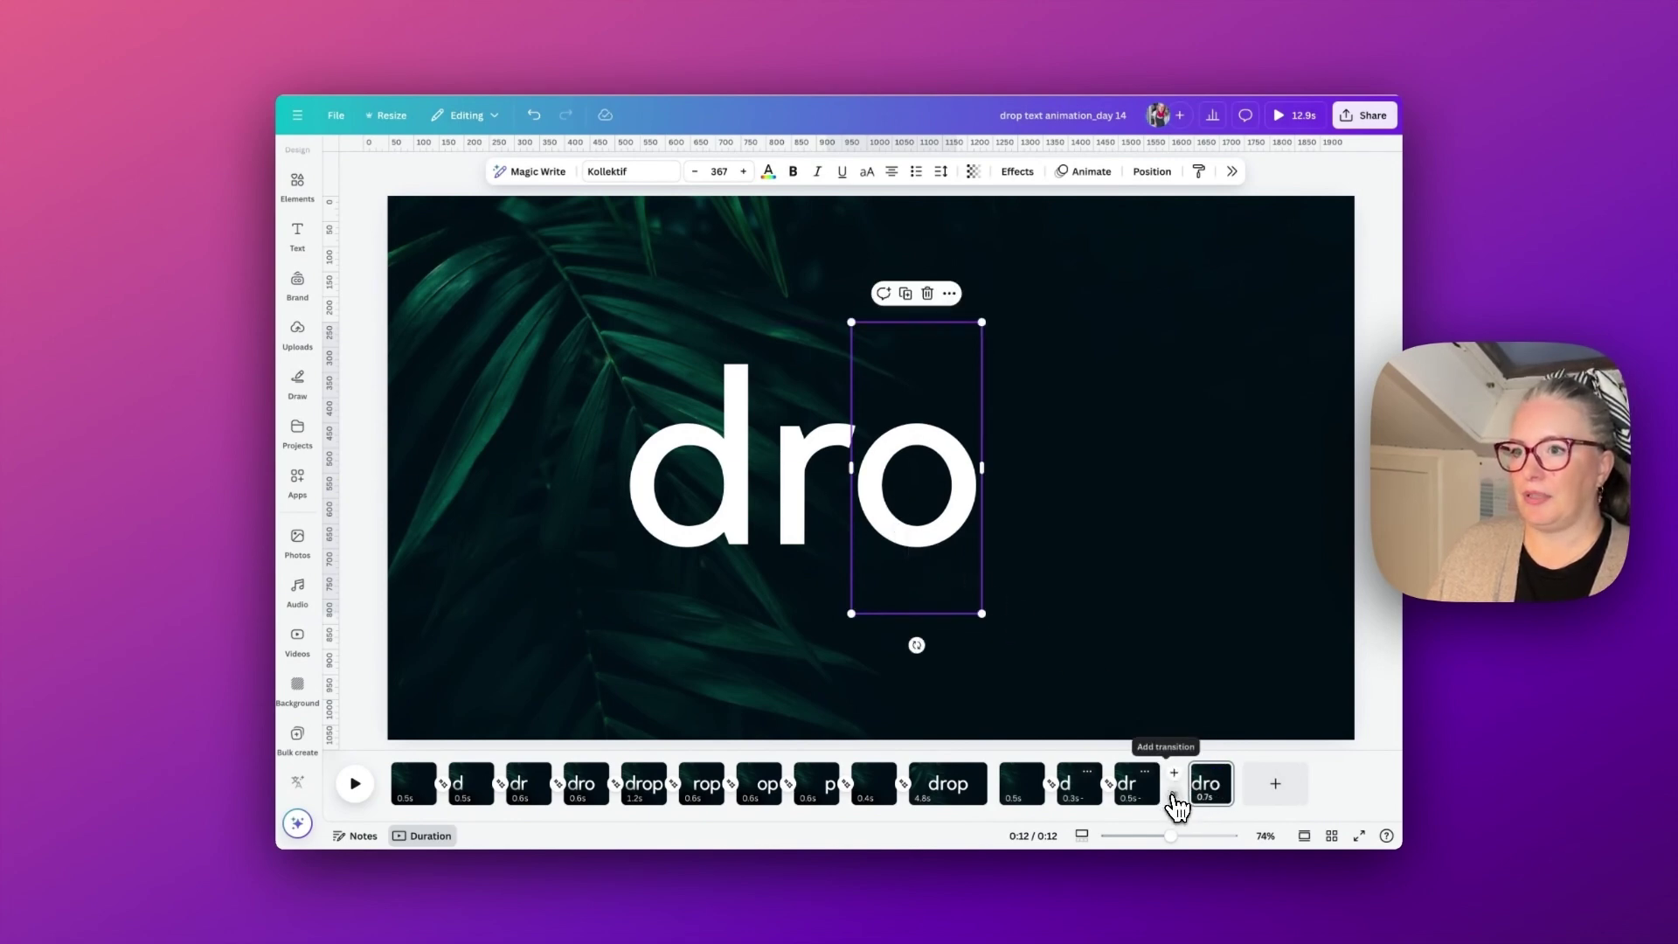
left_click(1173, 793)
left_click(1226, 391)
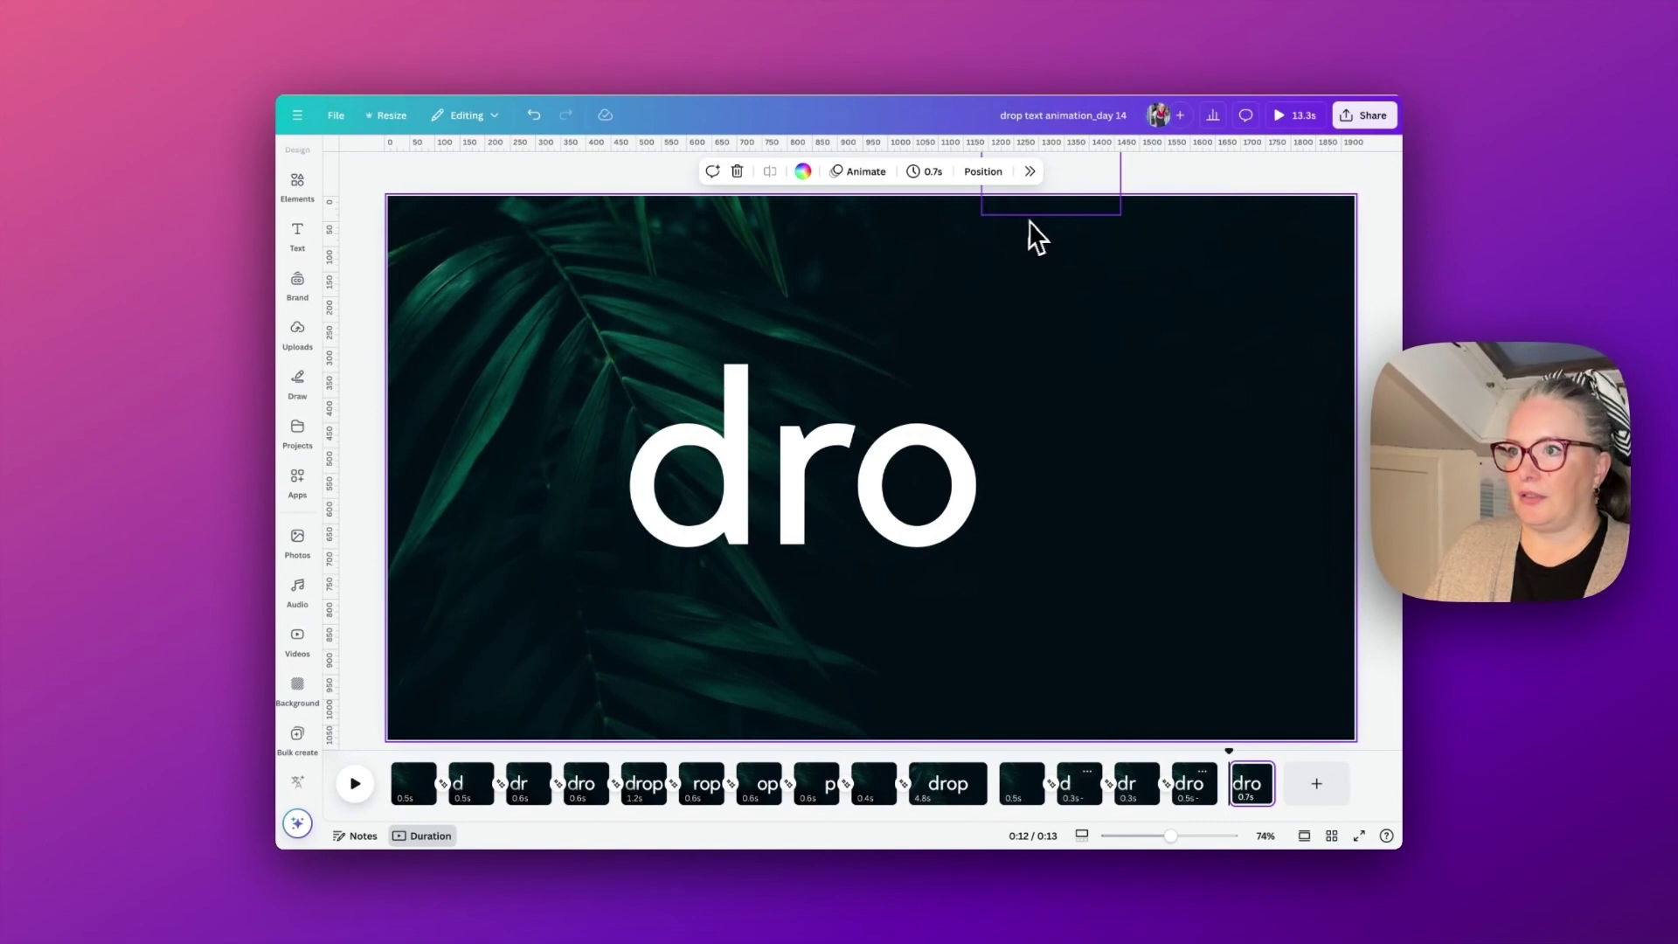
- On a duplicate of the "dro" page, bring the "p" down to complete the word and add a Match & Move transition between them
left_click(1037, 232)
left_click_drag(1037, 232, 1055, 523)
left_click(1230, 795)
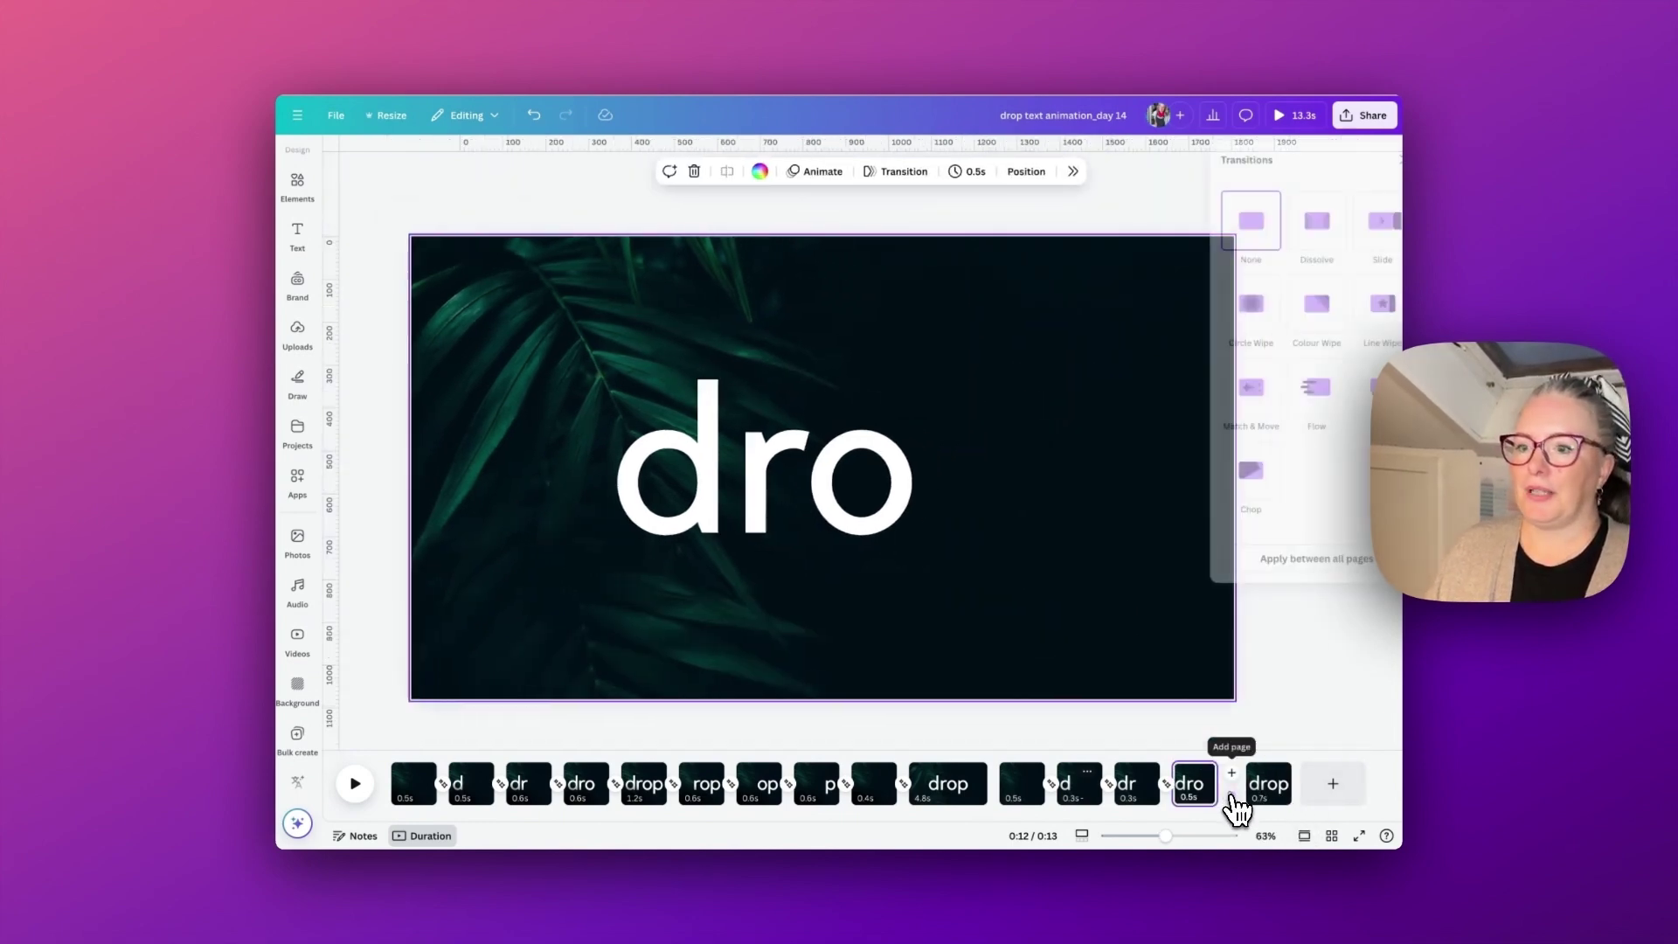
left_click(1196, 430)
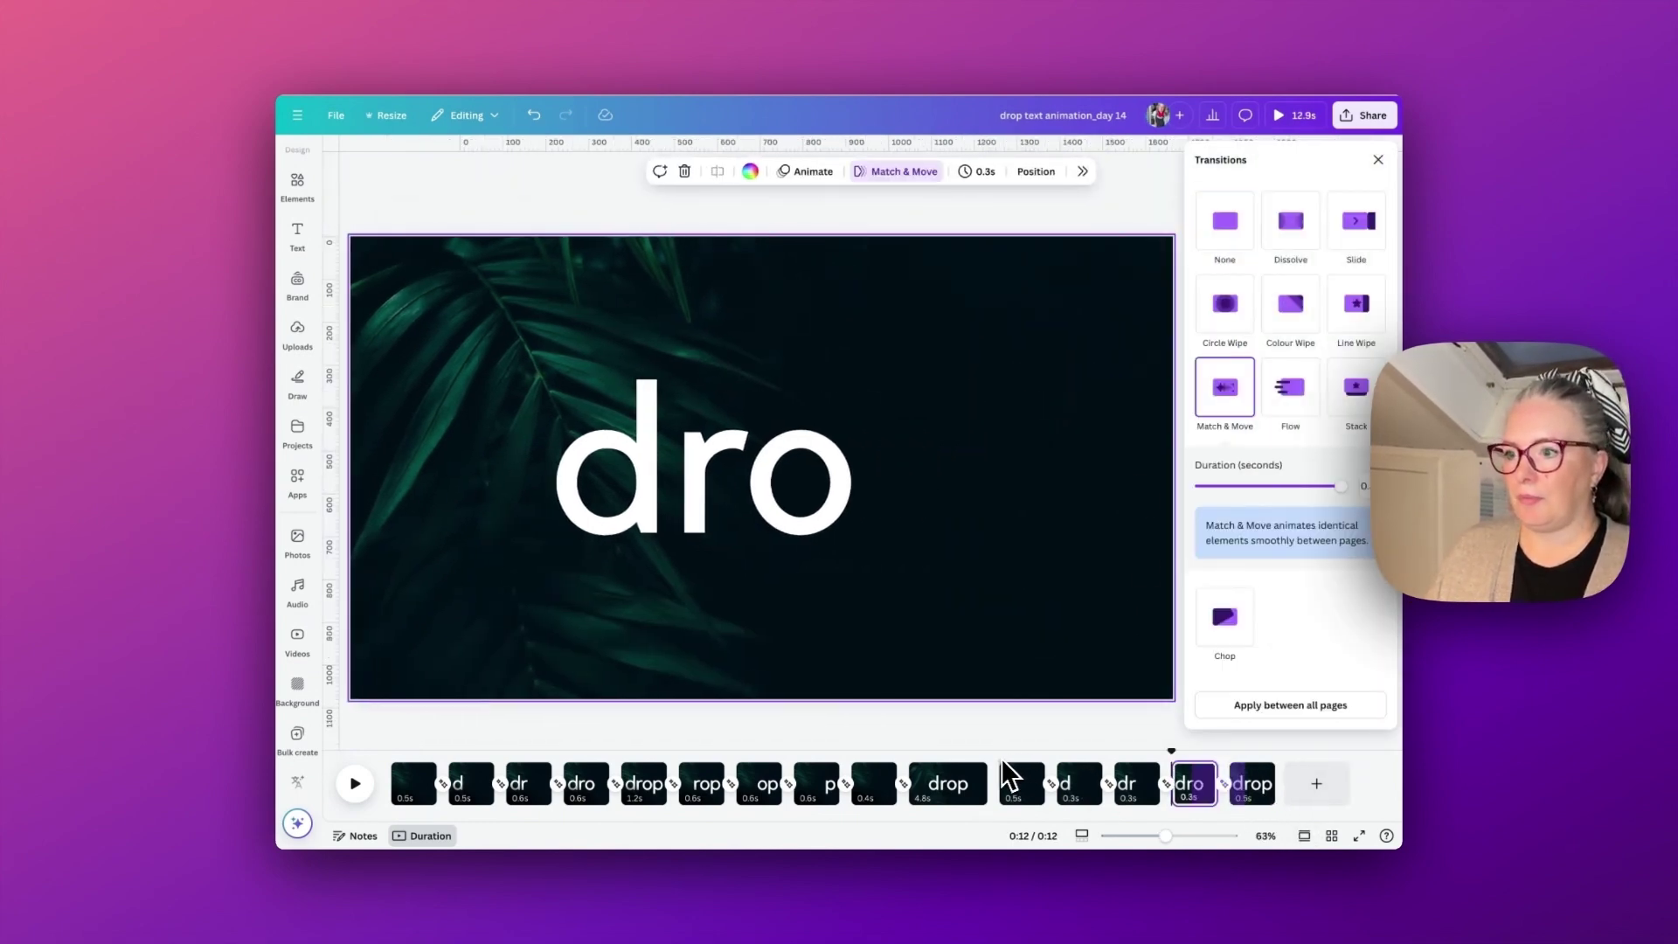
- Play back the new letter-drop sequence from its empty-looking first page and check the Match & Move transition settings
left_click(1005, 769)
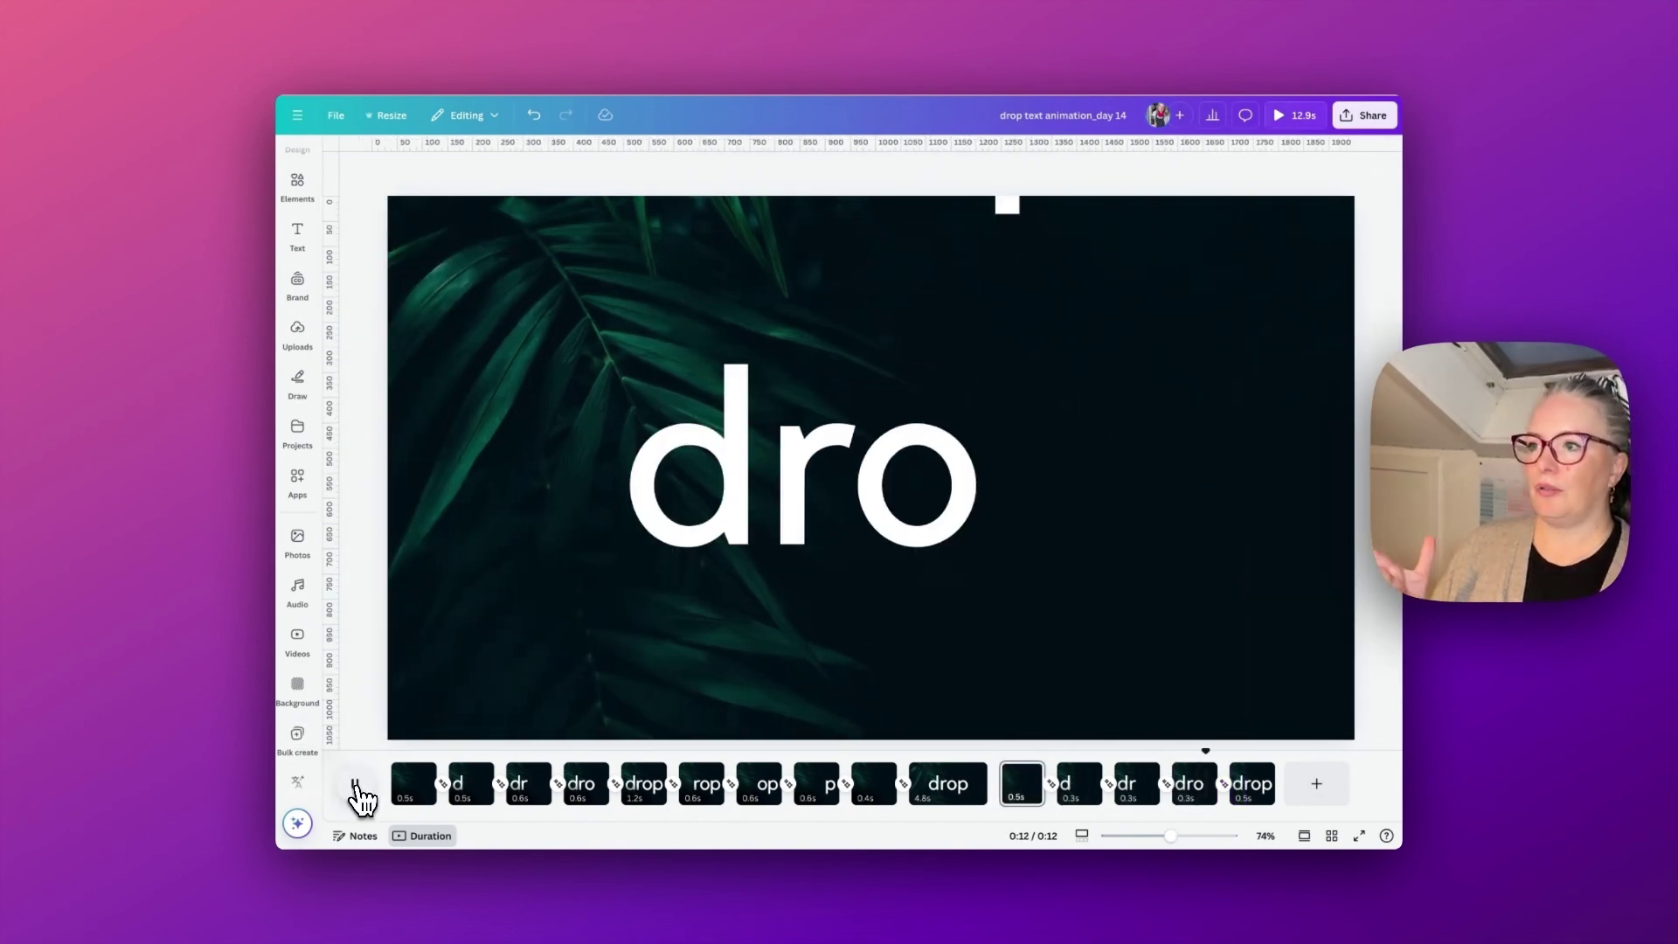
left_click(1052, 783)
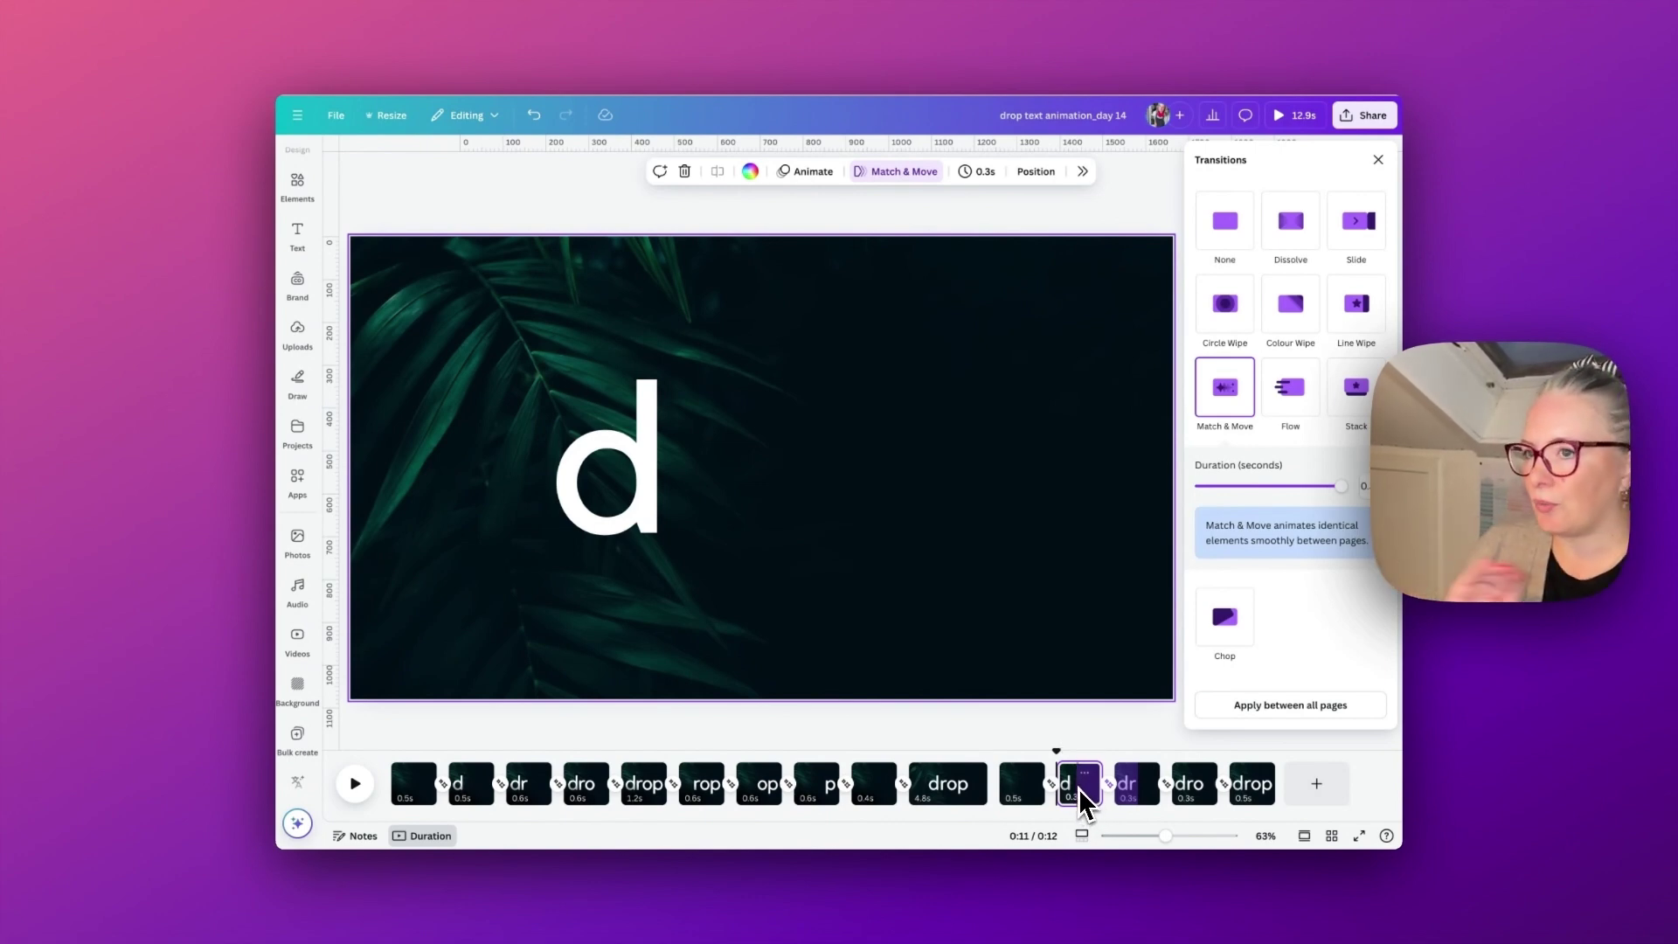
- On a duplicate of the last "drop" page, move the "d" below the page and add a Match & Move transition between them
left_click(1259, 774)
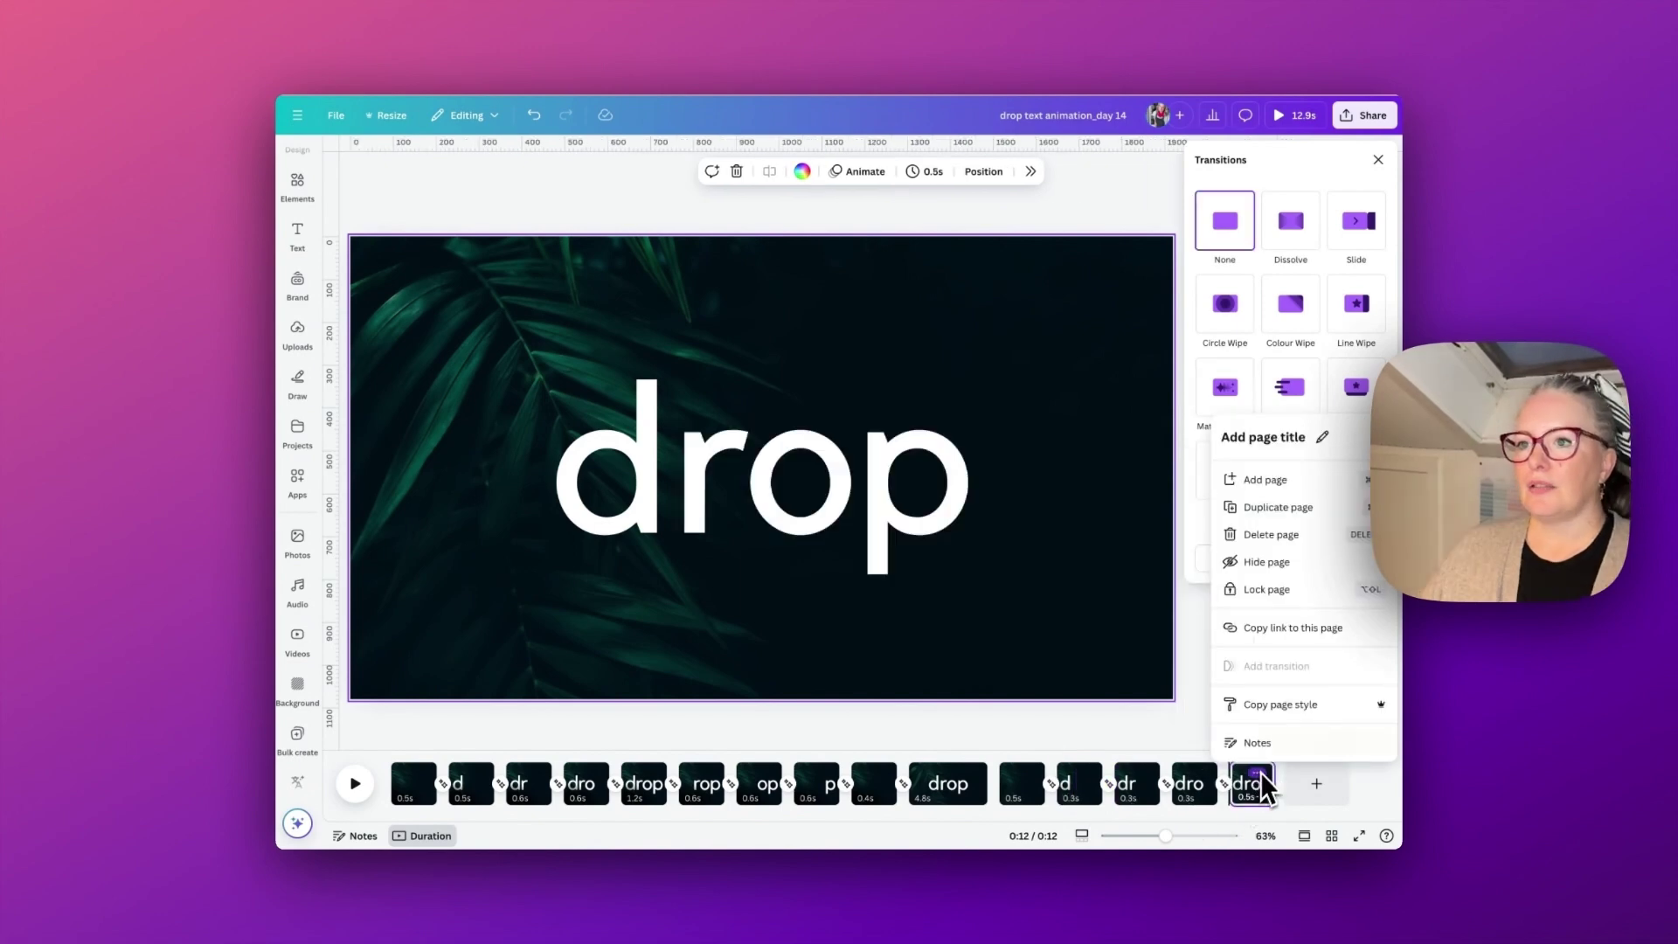
left_click(1274, 508)
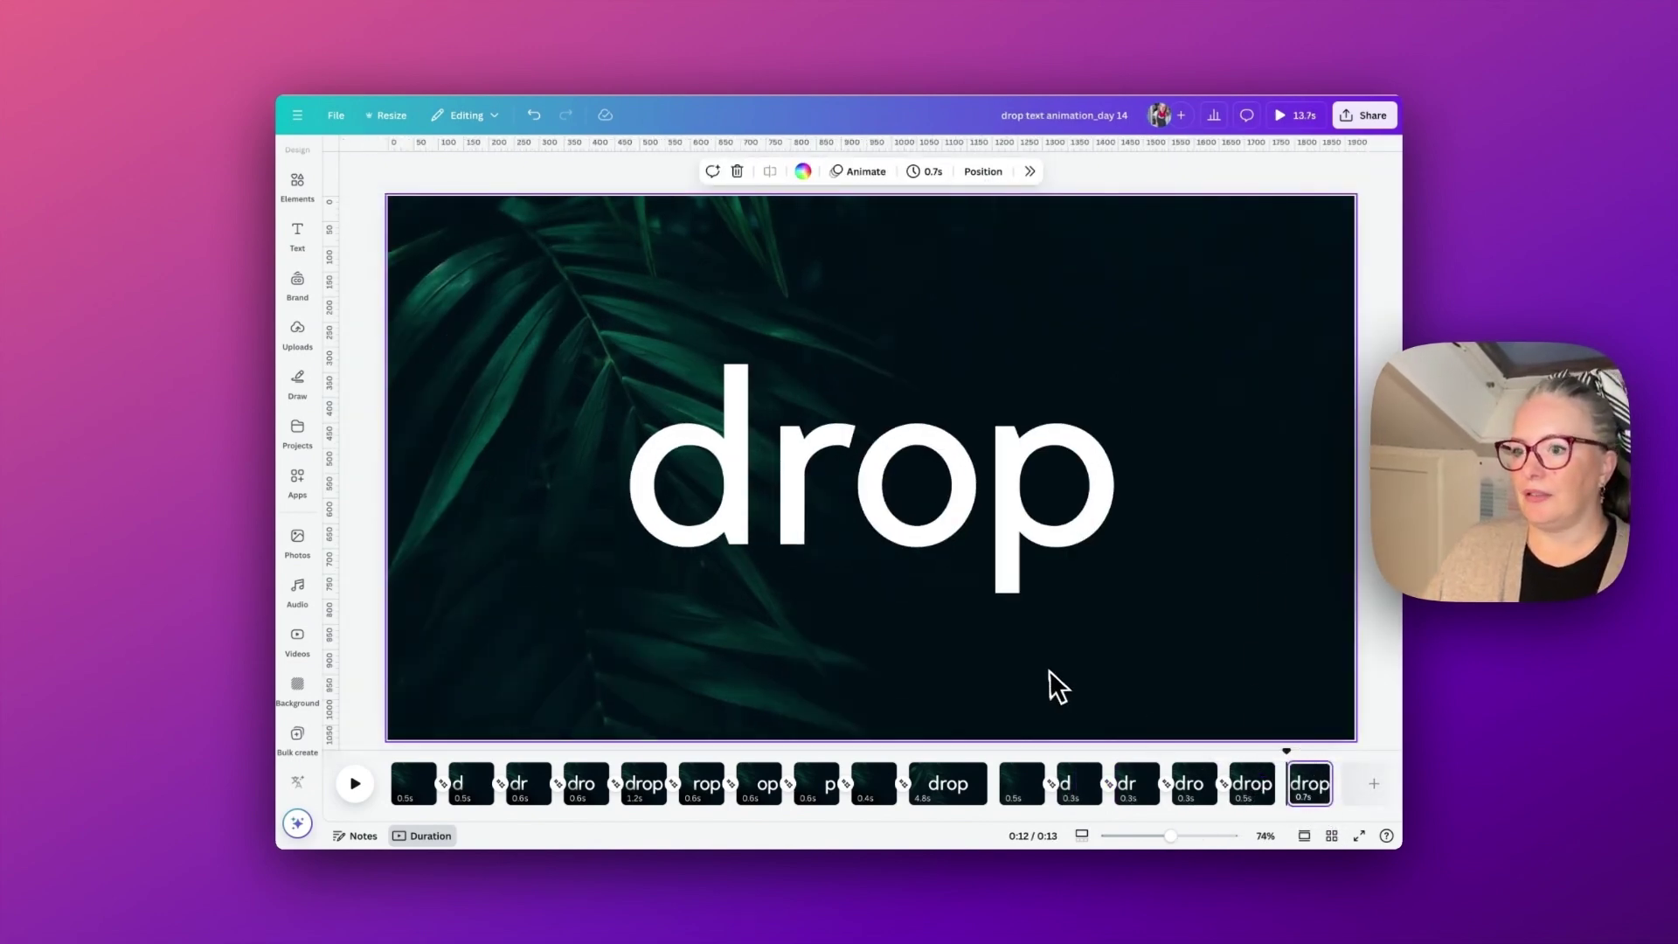
left_click(744, 495)
left_click_drag(726, 428, 731, 766)
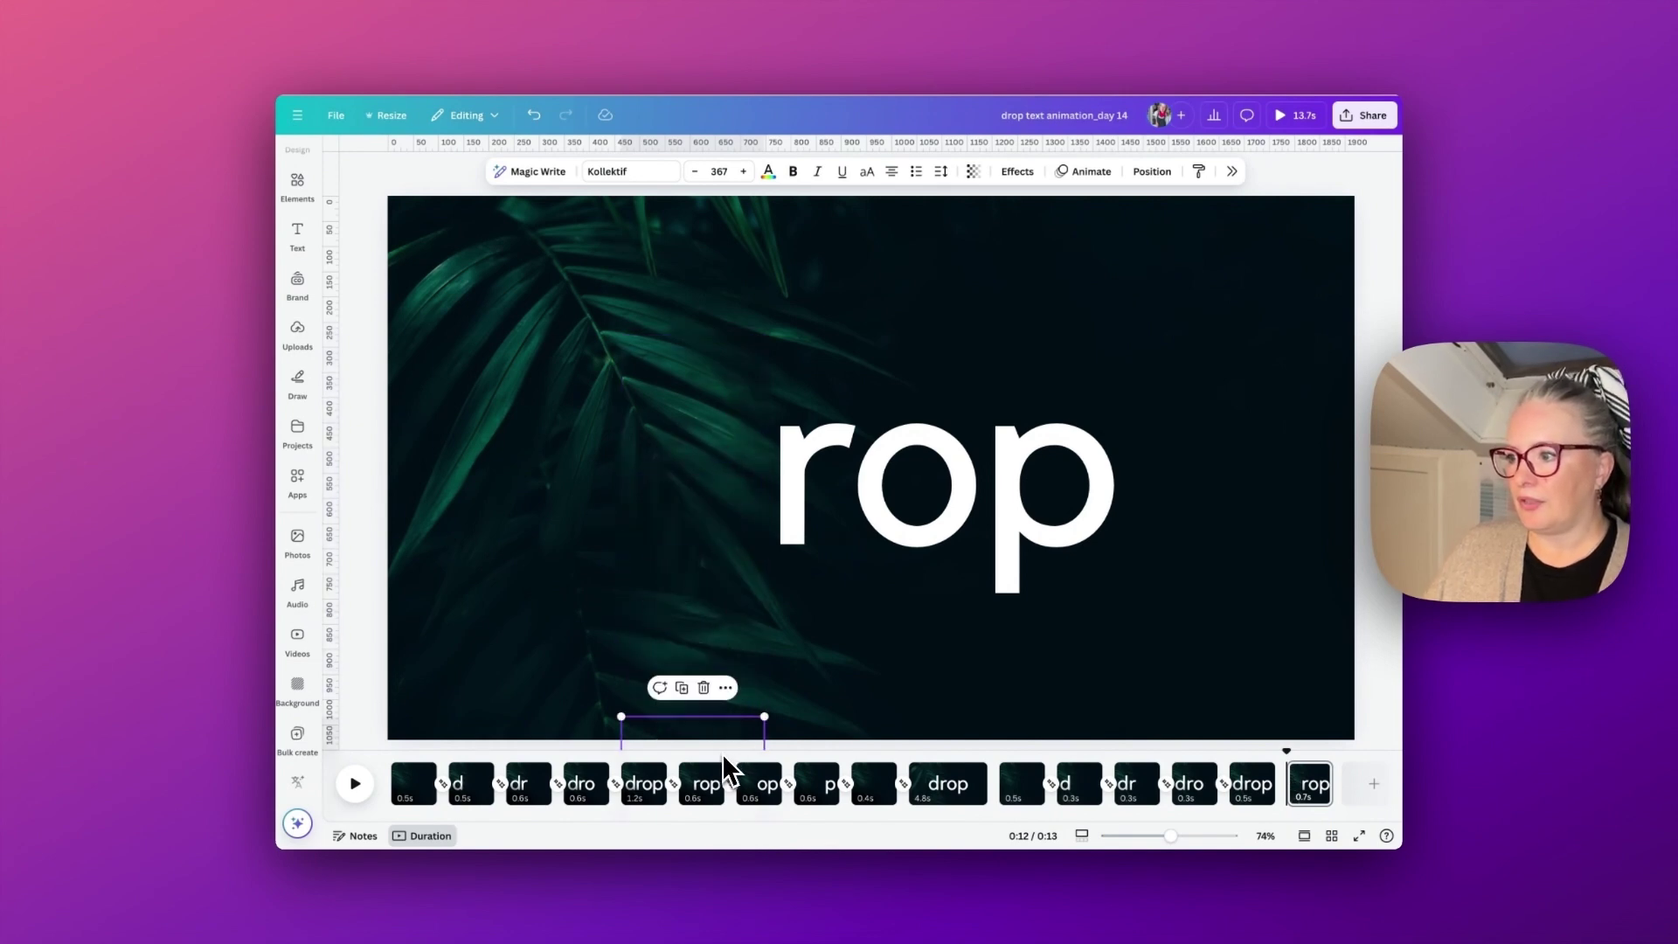
left_click(1282, 785)
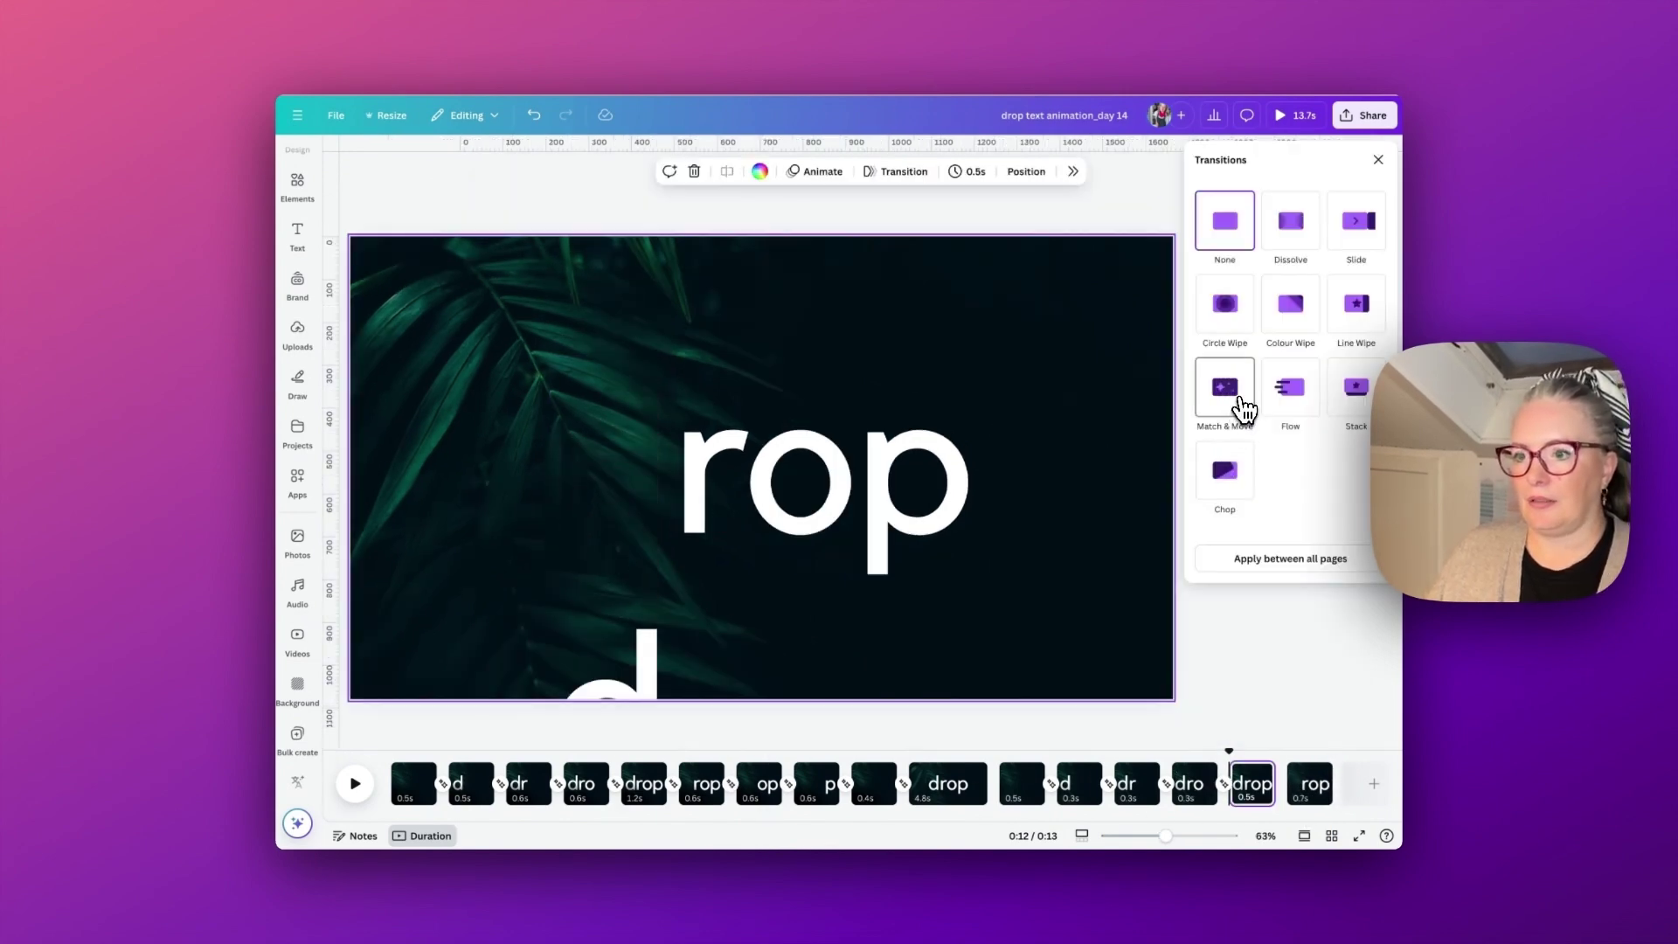
left_click(1226, 393)
- Duplicate the last "rop" page and move the "r" down off the lower edge of the copy
left_click(1317, 774)
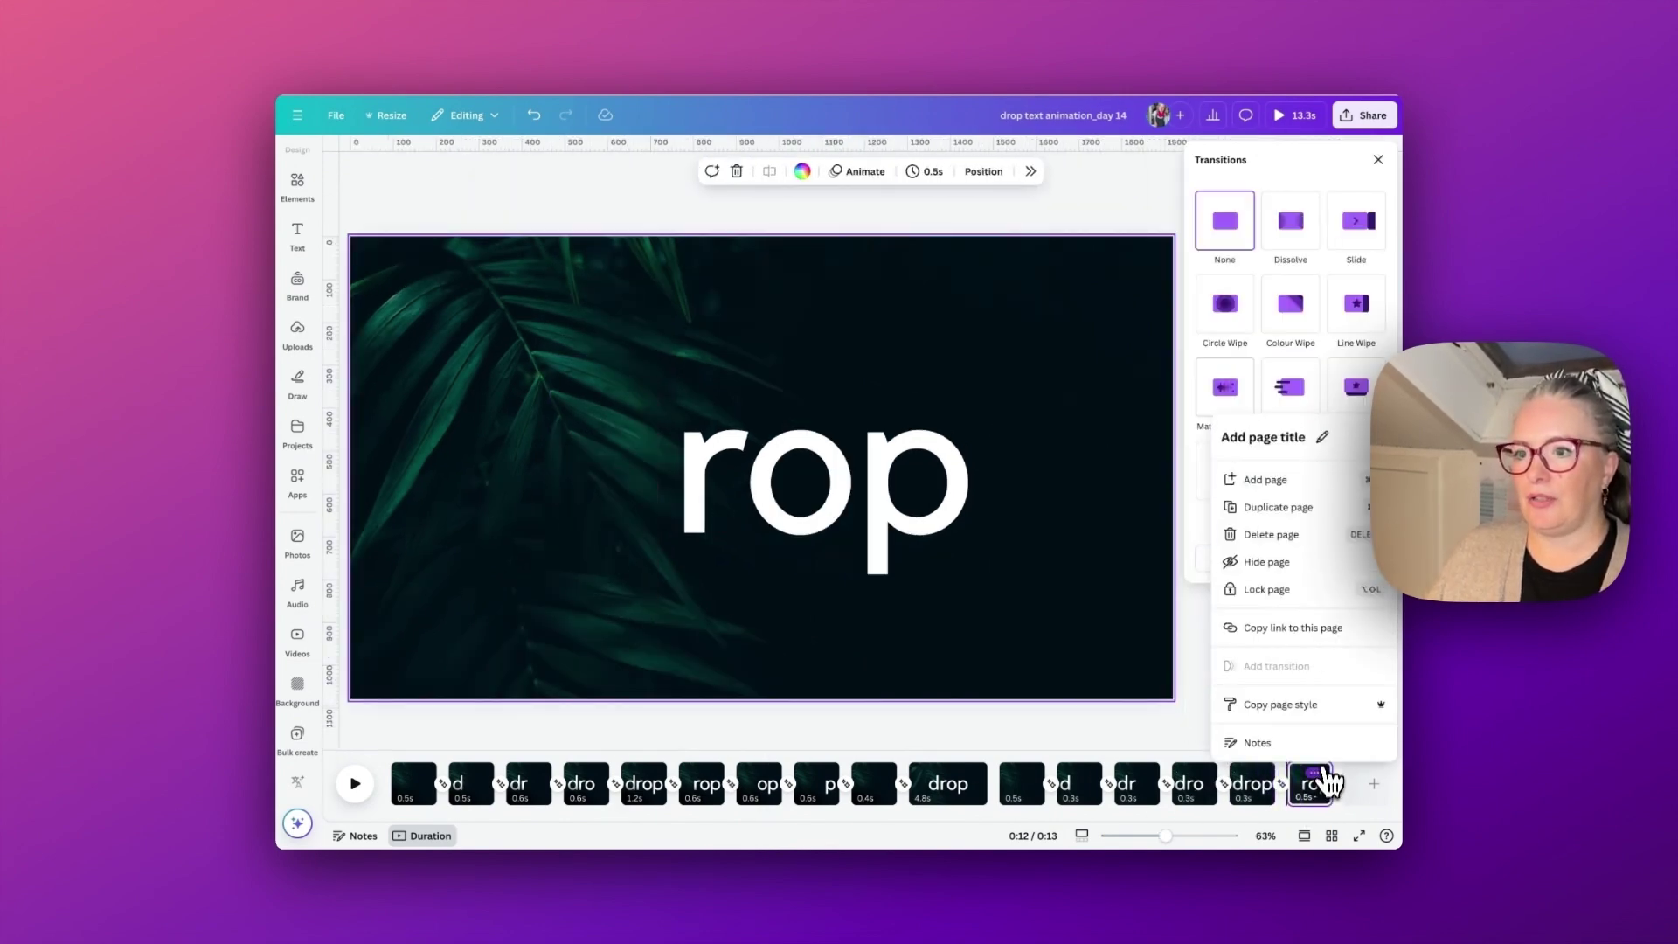
left_click(1291, 524)
left_click(813, 531)
left_click_drag(812, 532, 805, 690)
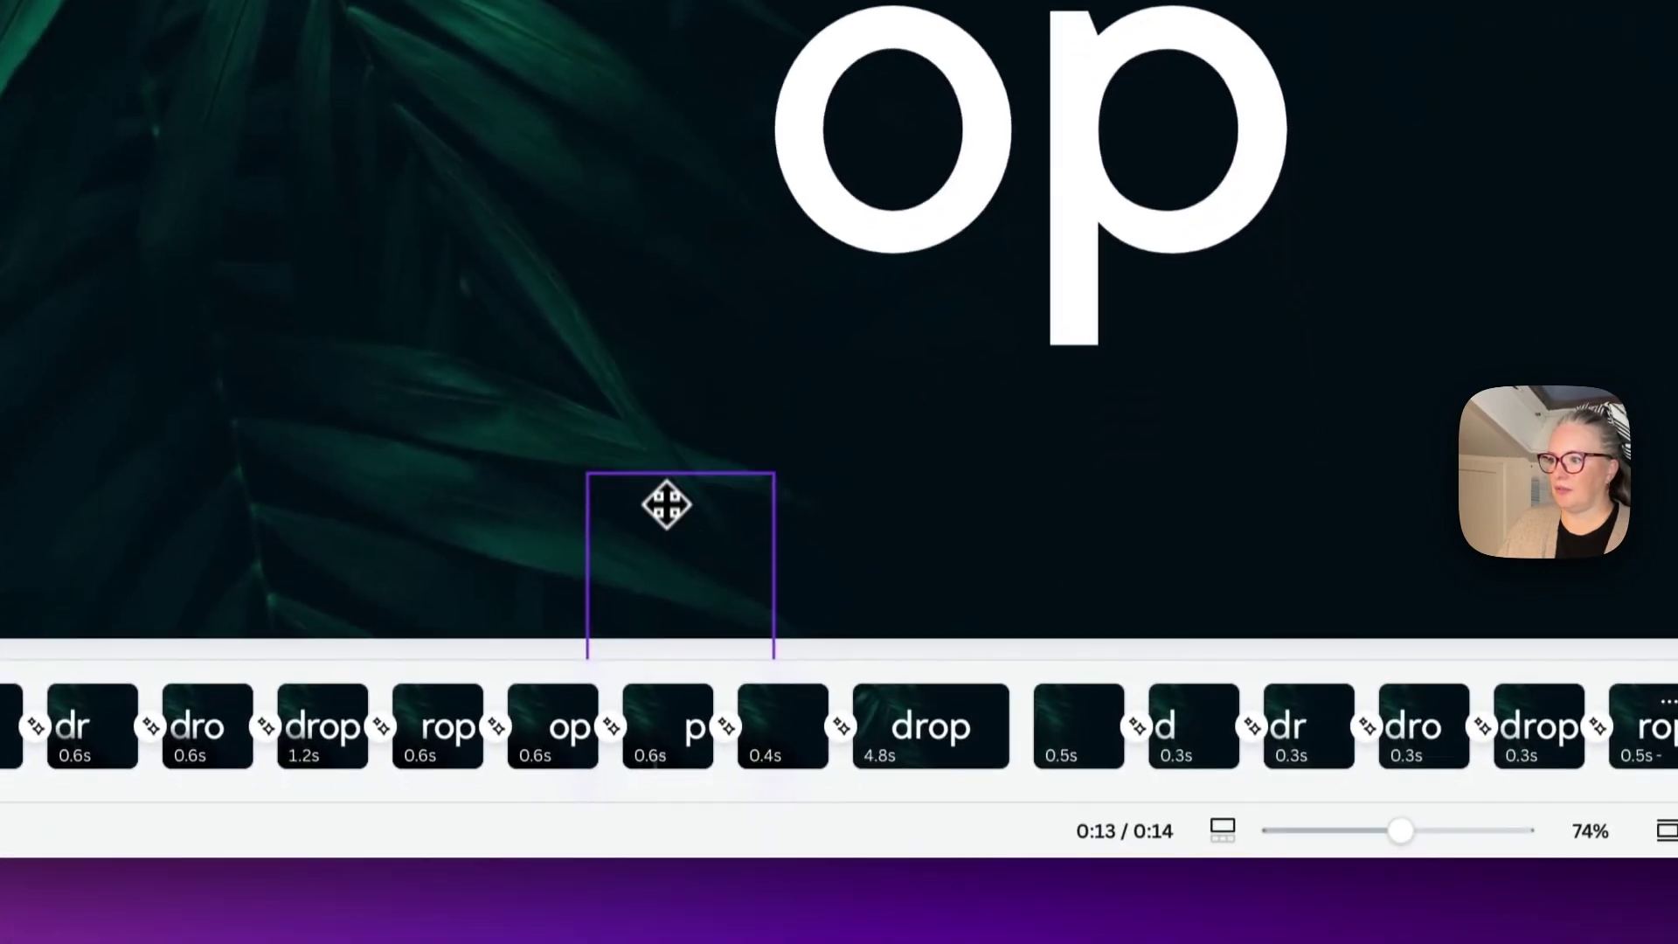
- On a duplicate of the "op" page, move the "o" below the page and add Match & Move transitions between the "rop", "op" and "p" pages
left_click_drag(866, 2, 869, 528)
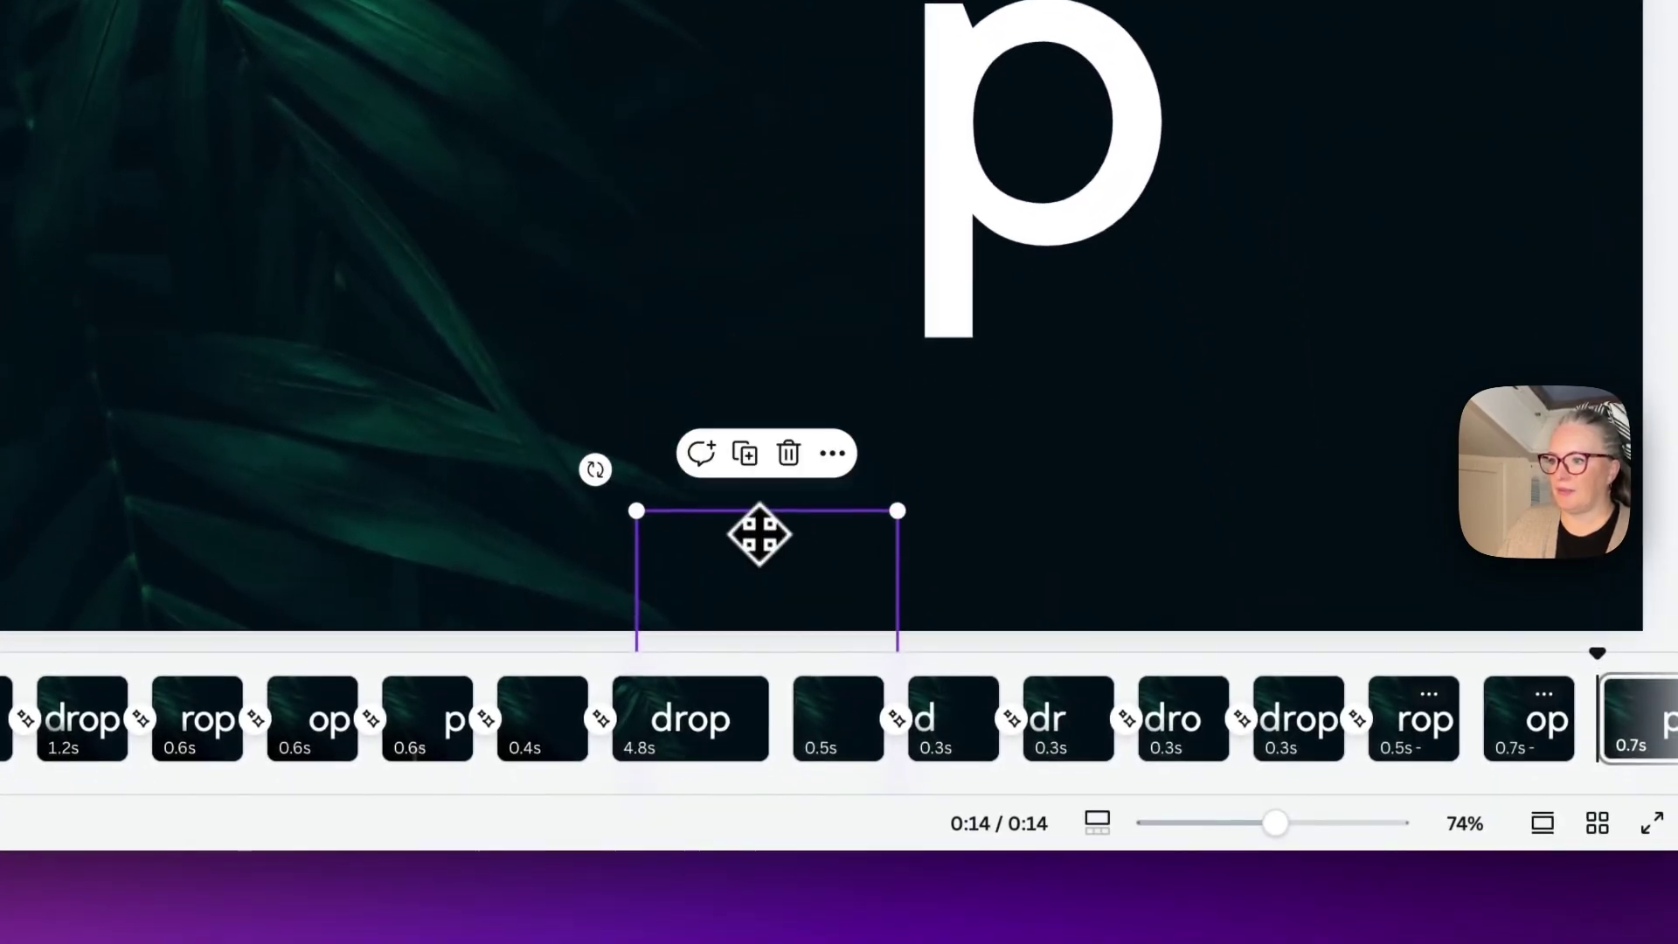
left_click_drag(759, 534, 784, 607)
left_click(1485, 712)
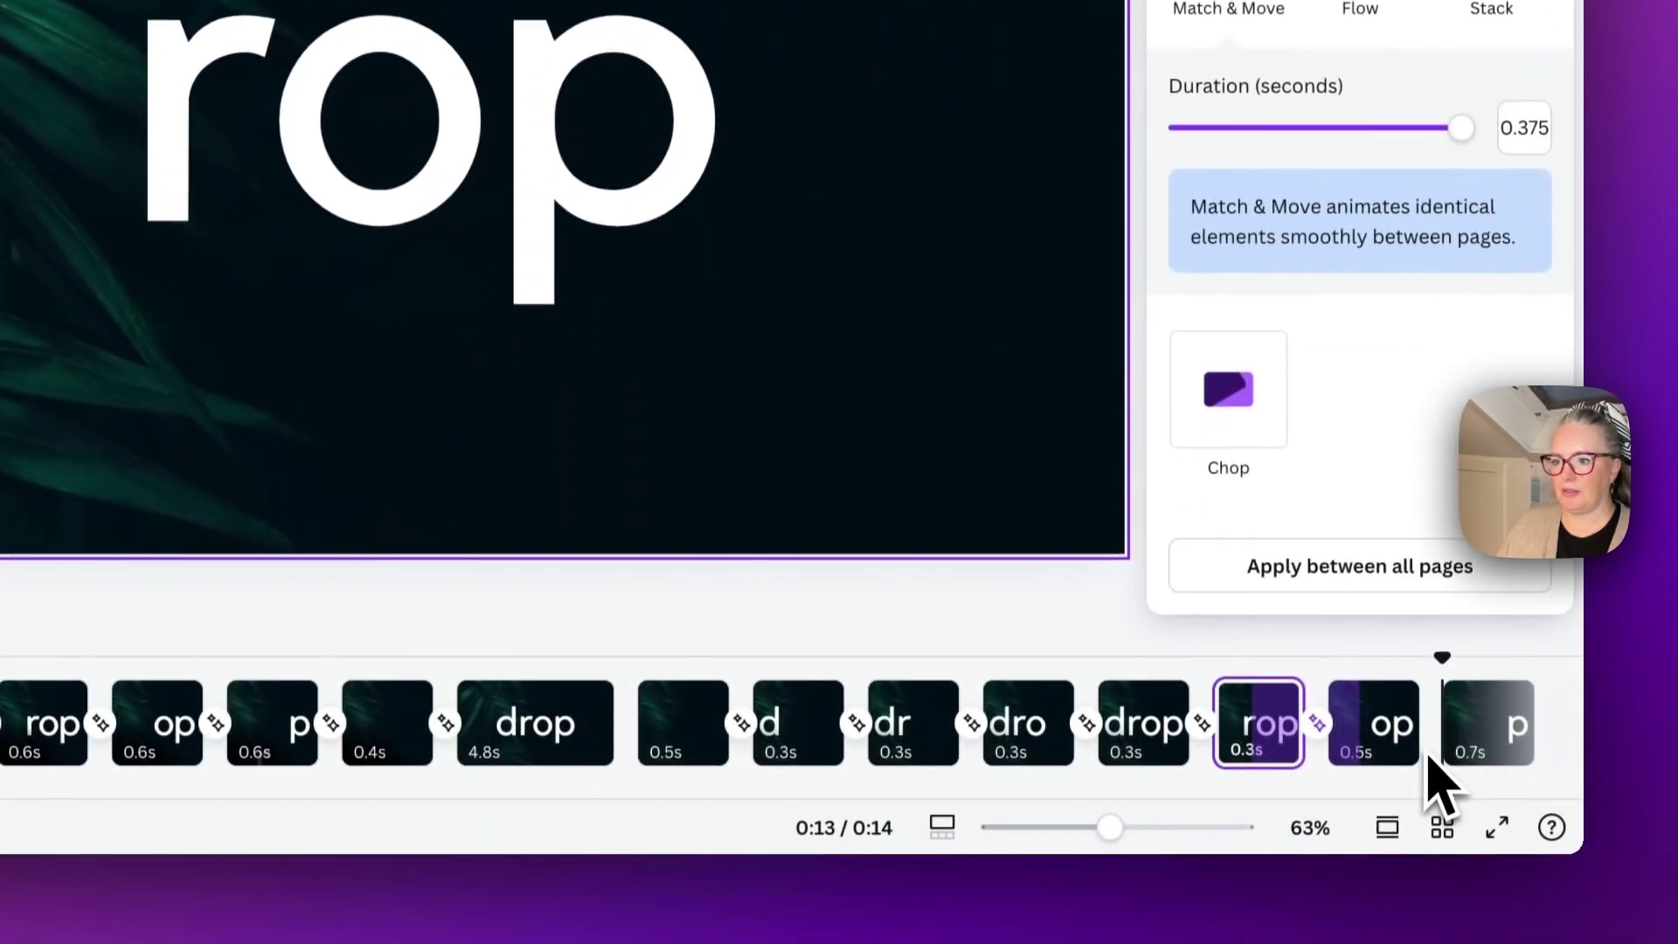
- On a duplicate of the "p" page, move the "p" below the page and add a Match & Move transition between them
left_click(1468, 759)
left_click(956, 520)
left_click_drag(966, 273, 968, 734)
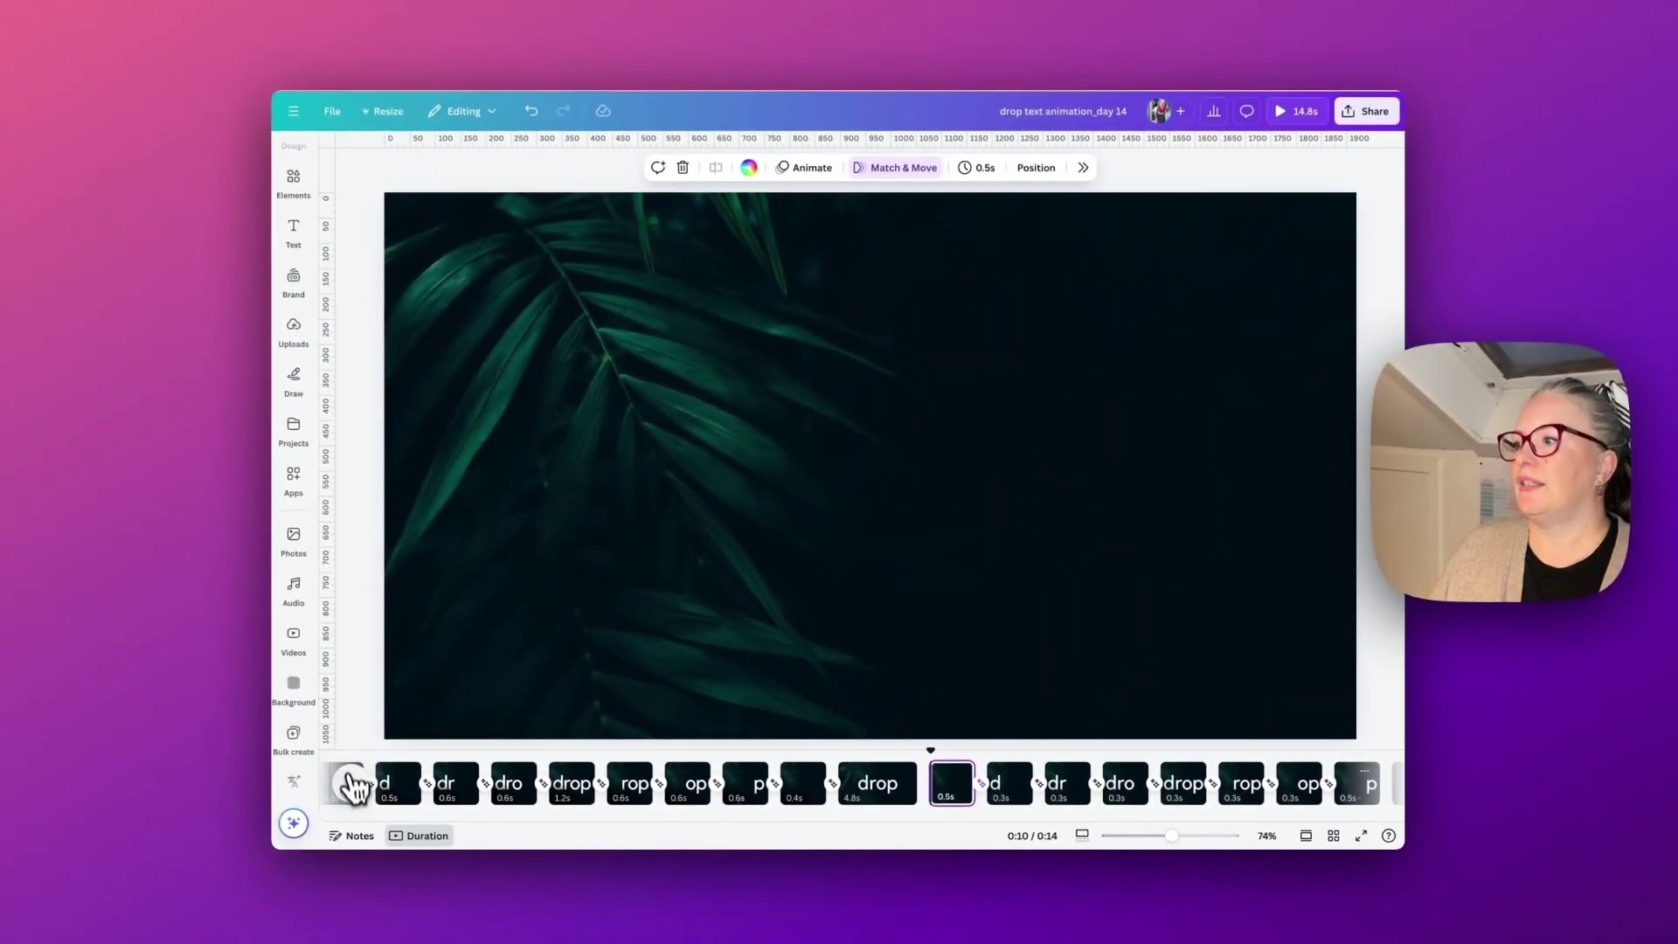
left_click(352, 783)
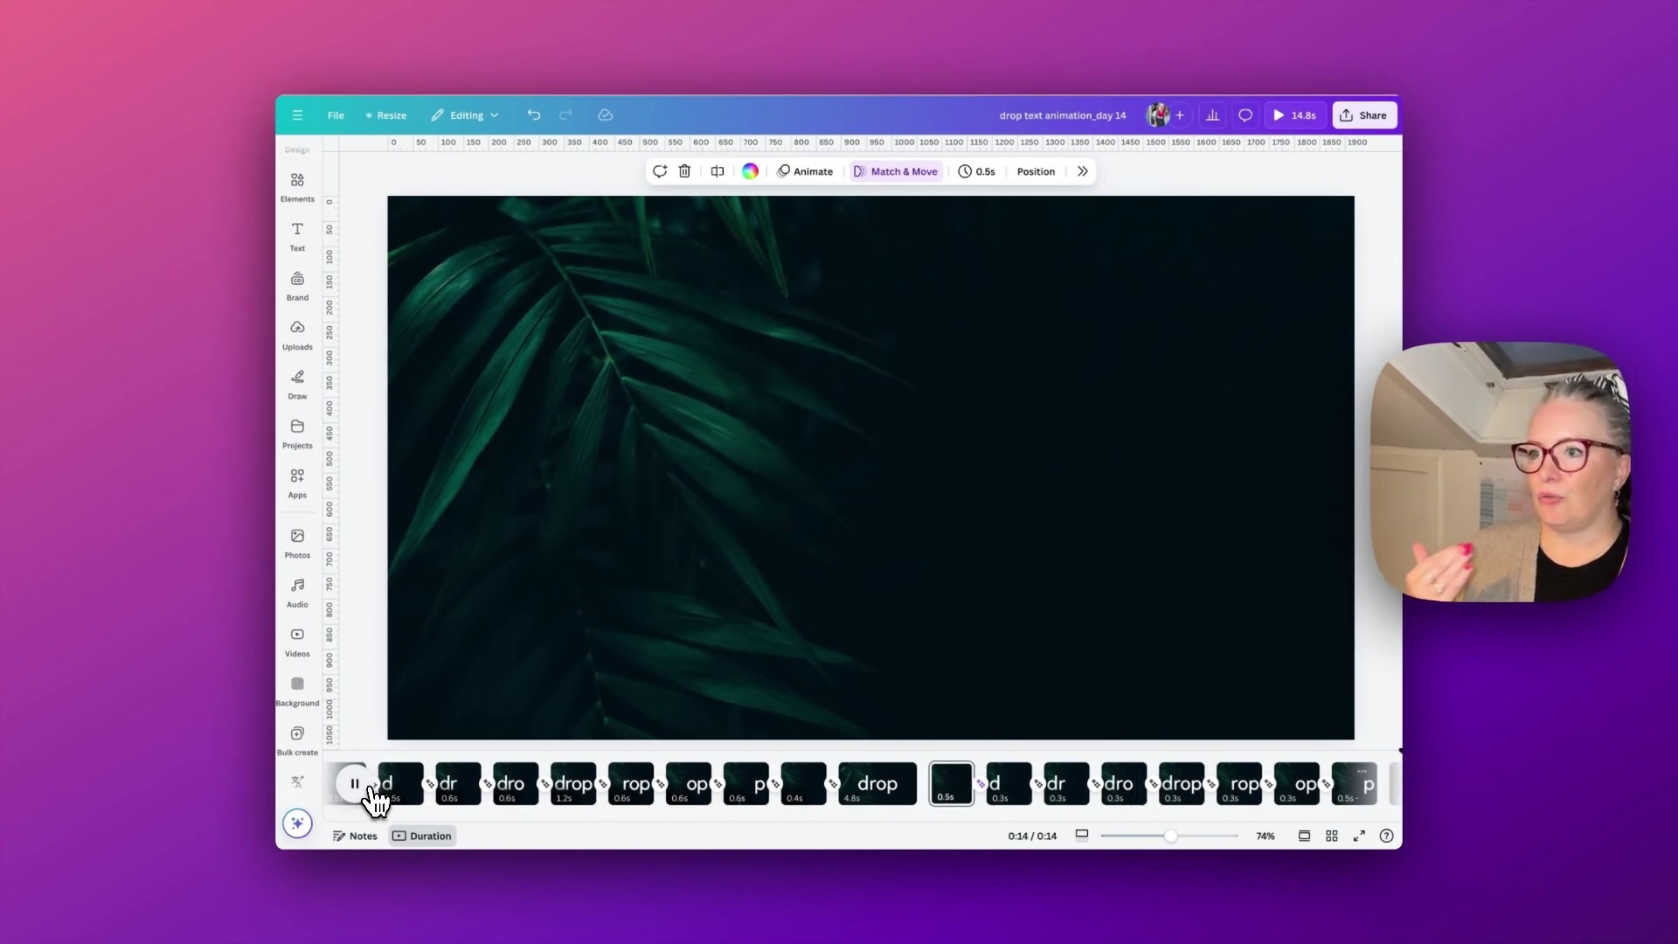
left_click(1267, 787)
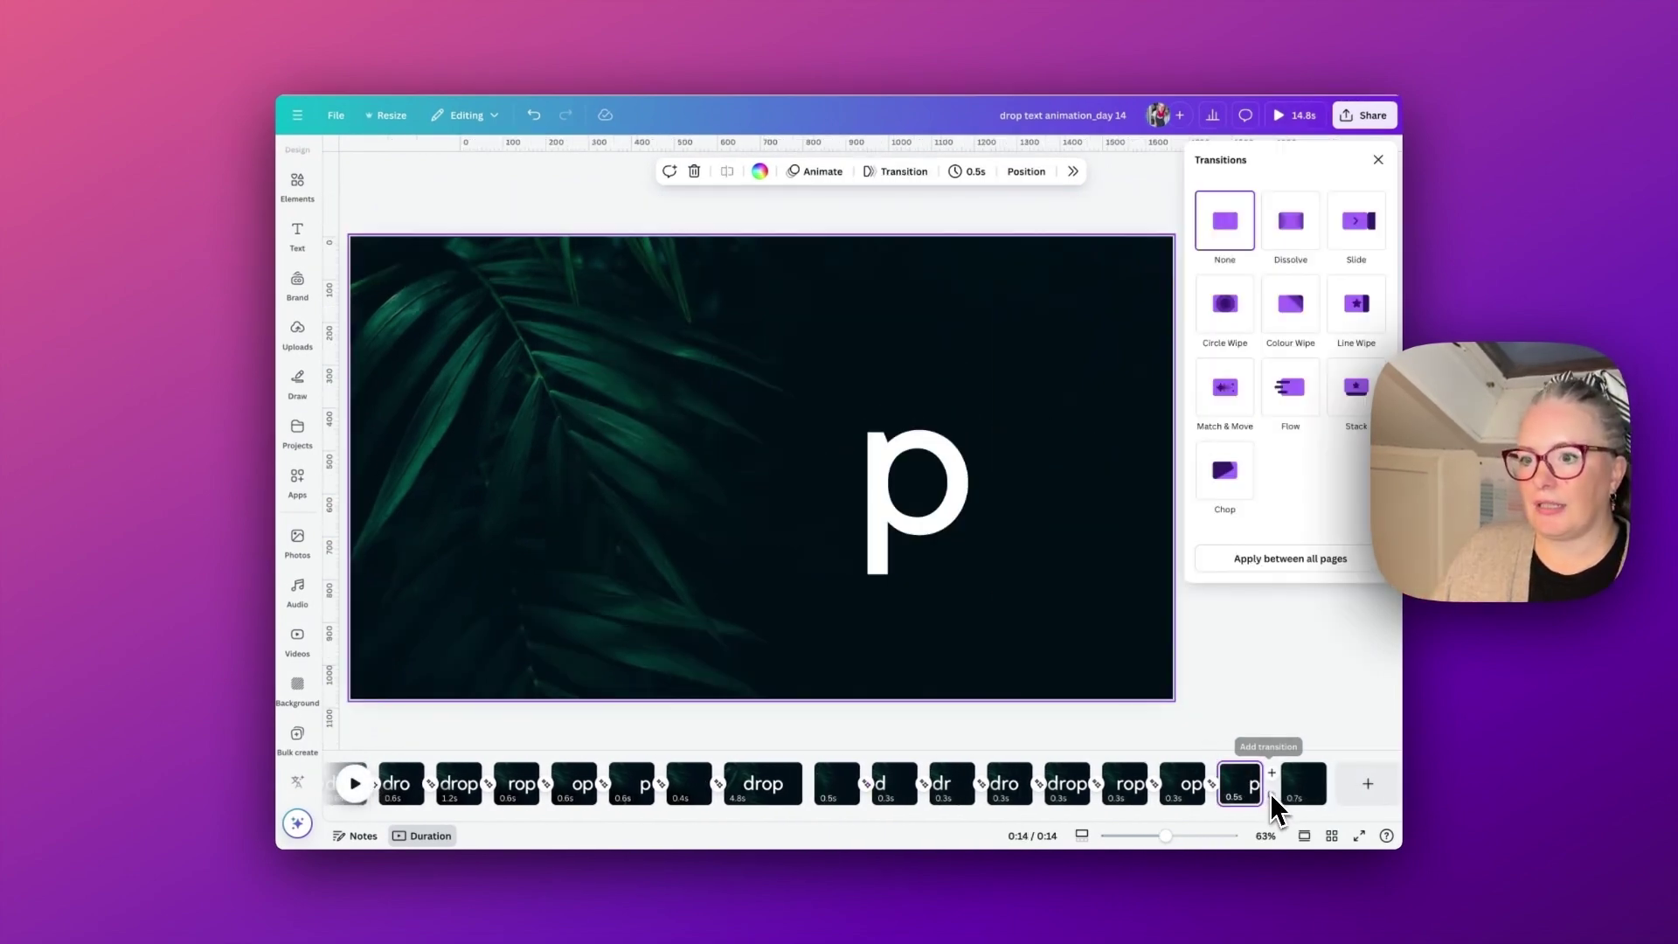
left_click(1234, 402)
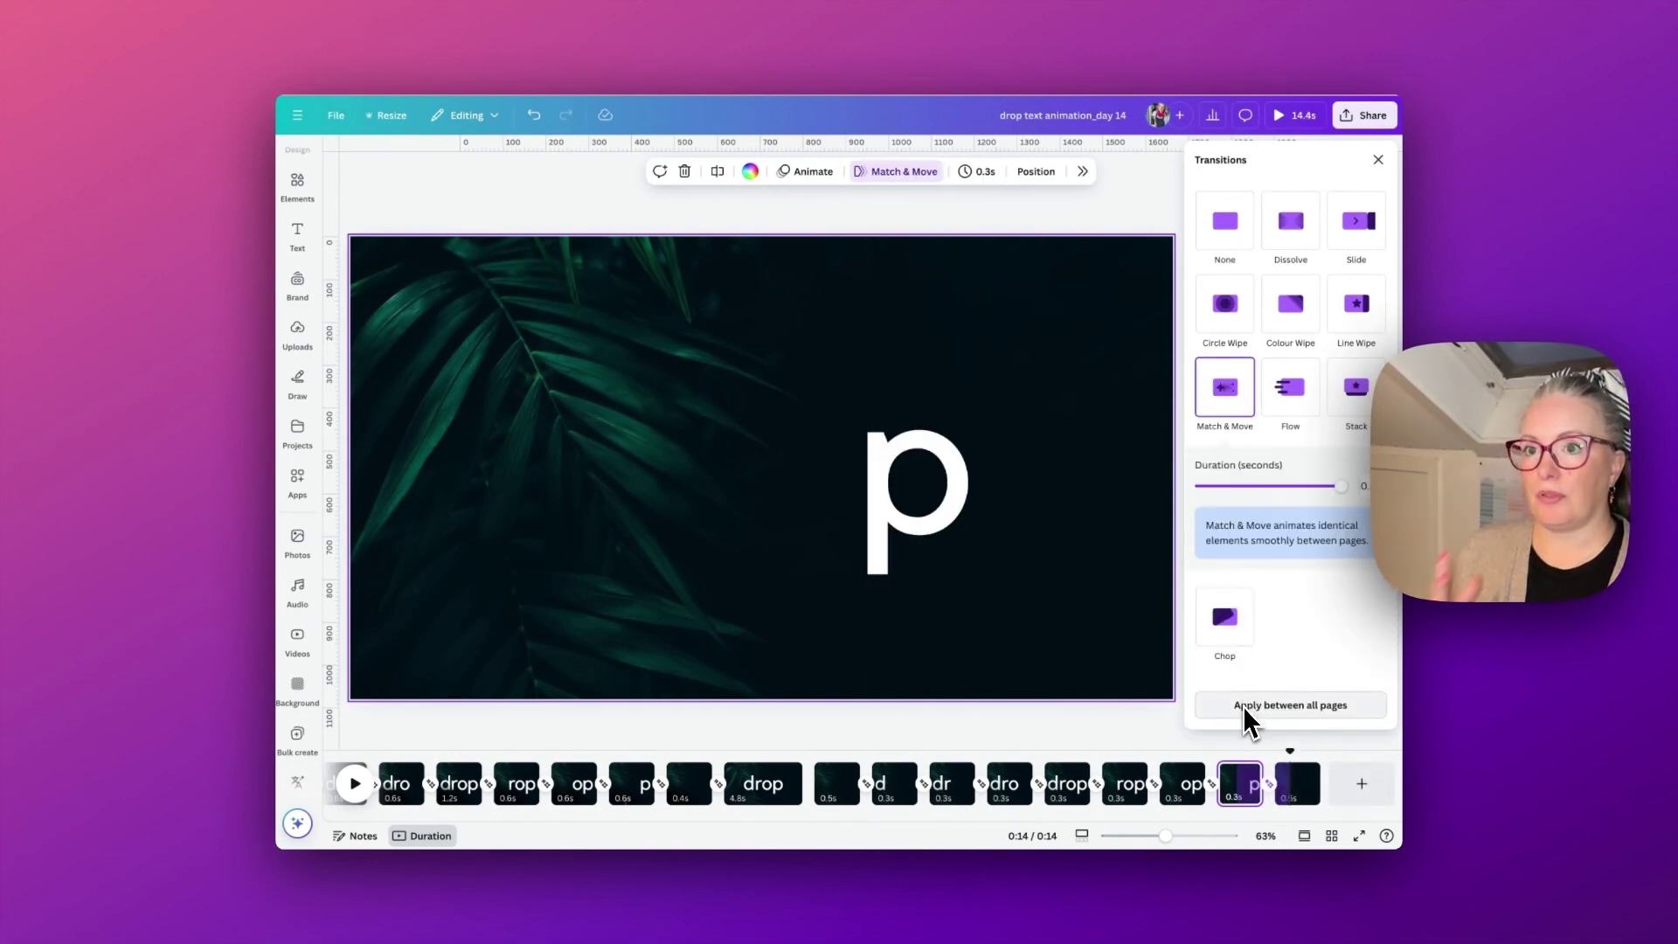
- Lengthen the "d", "dr" and "dro" pages of the second sequence to 0.5 seconds each
scroll(1285, 779, "left", 1)
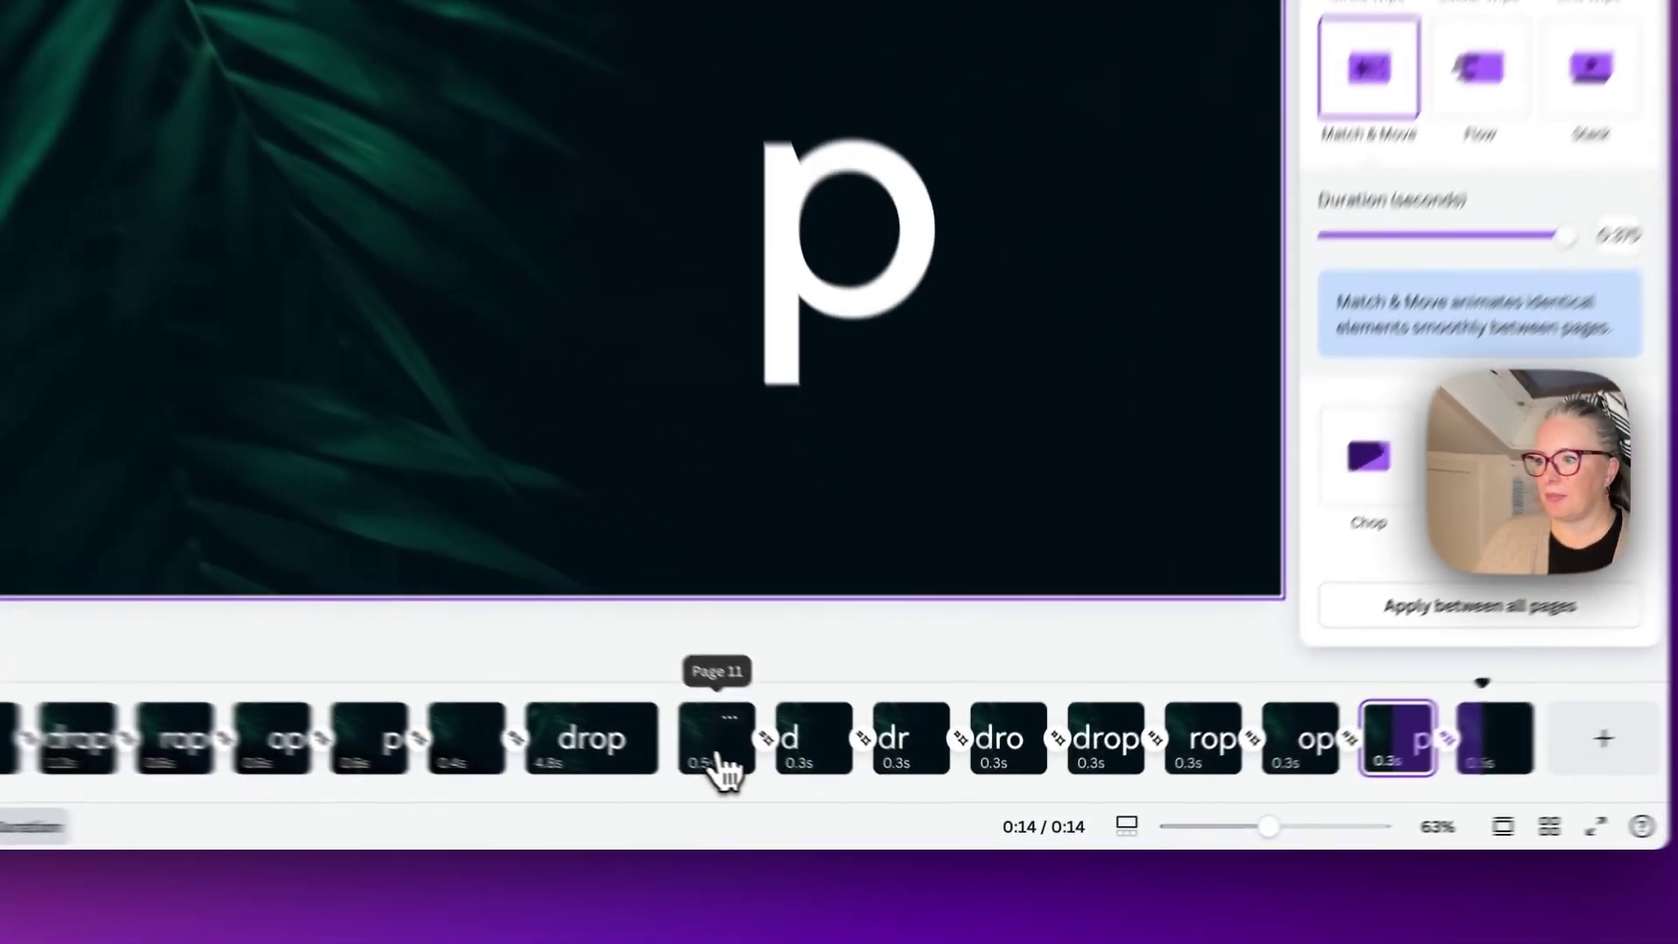
left_click(848, 797)
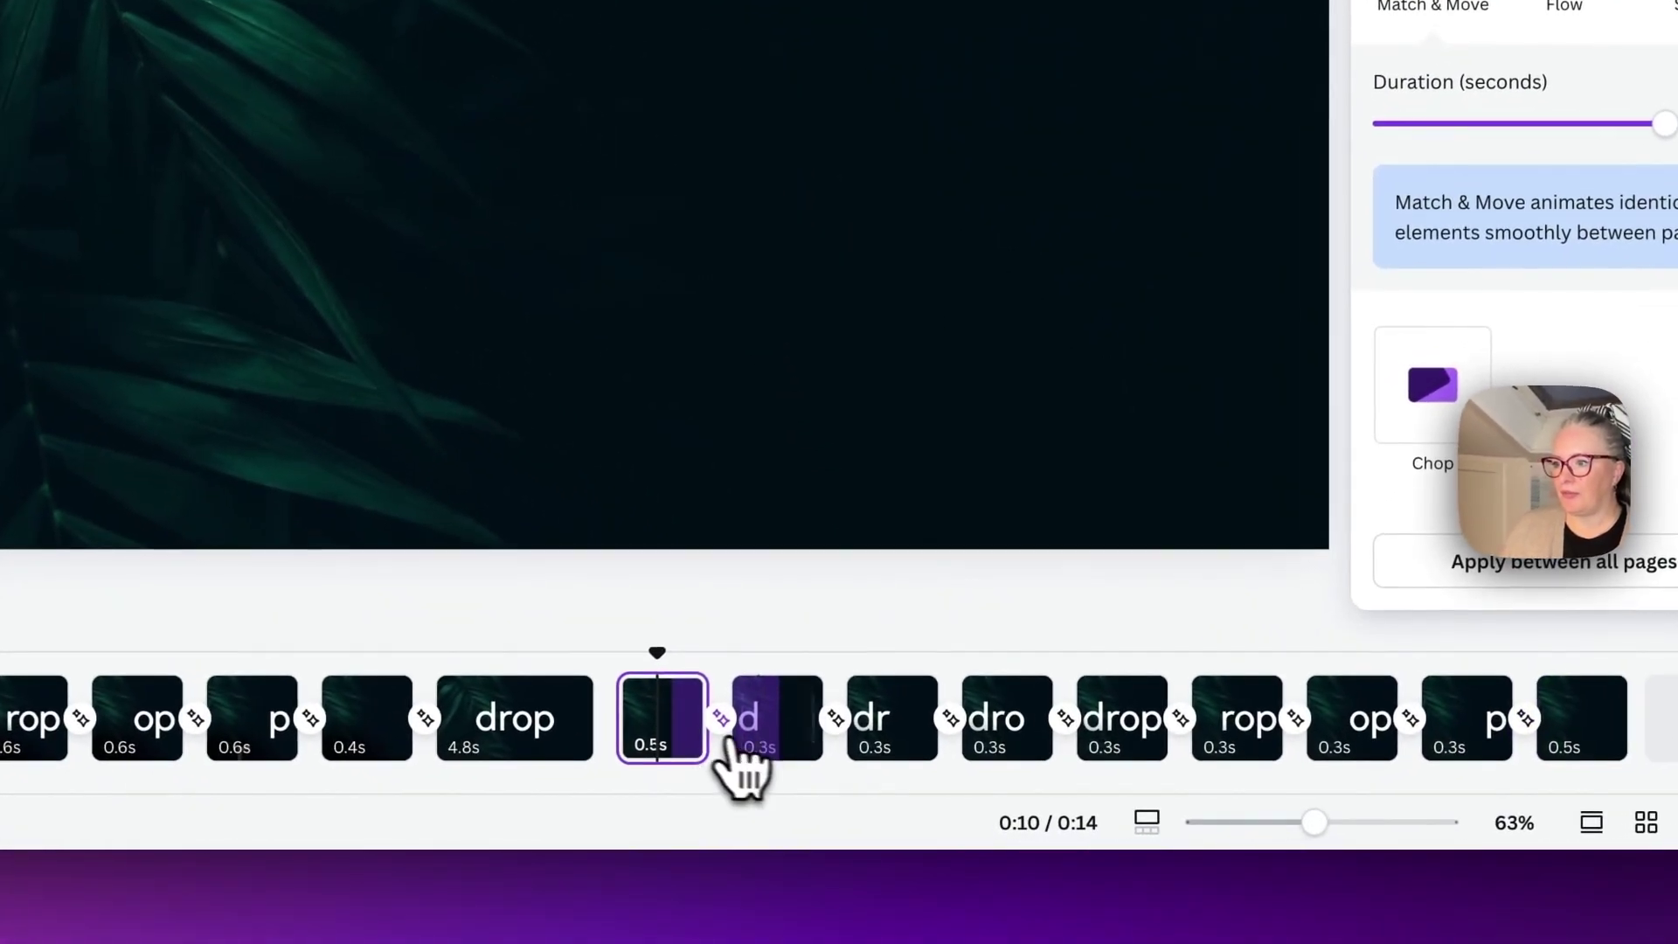
left_click(776, 750)
left_click_drag(798, 745, 821, 748)
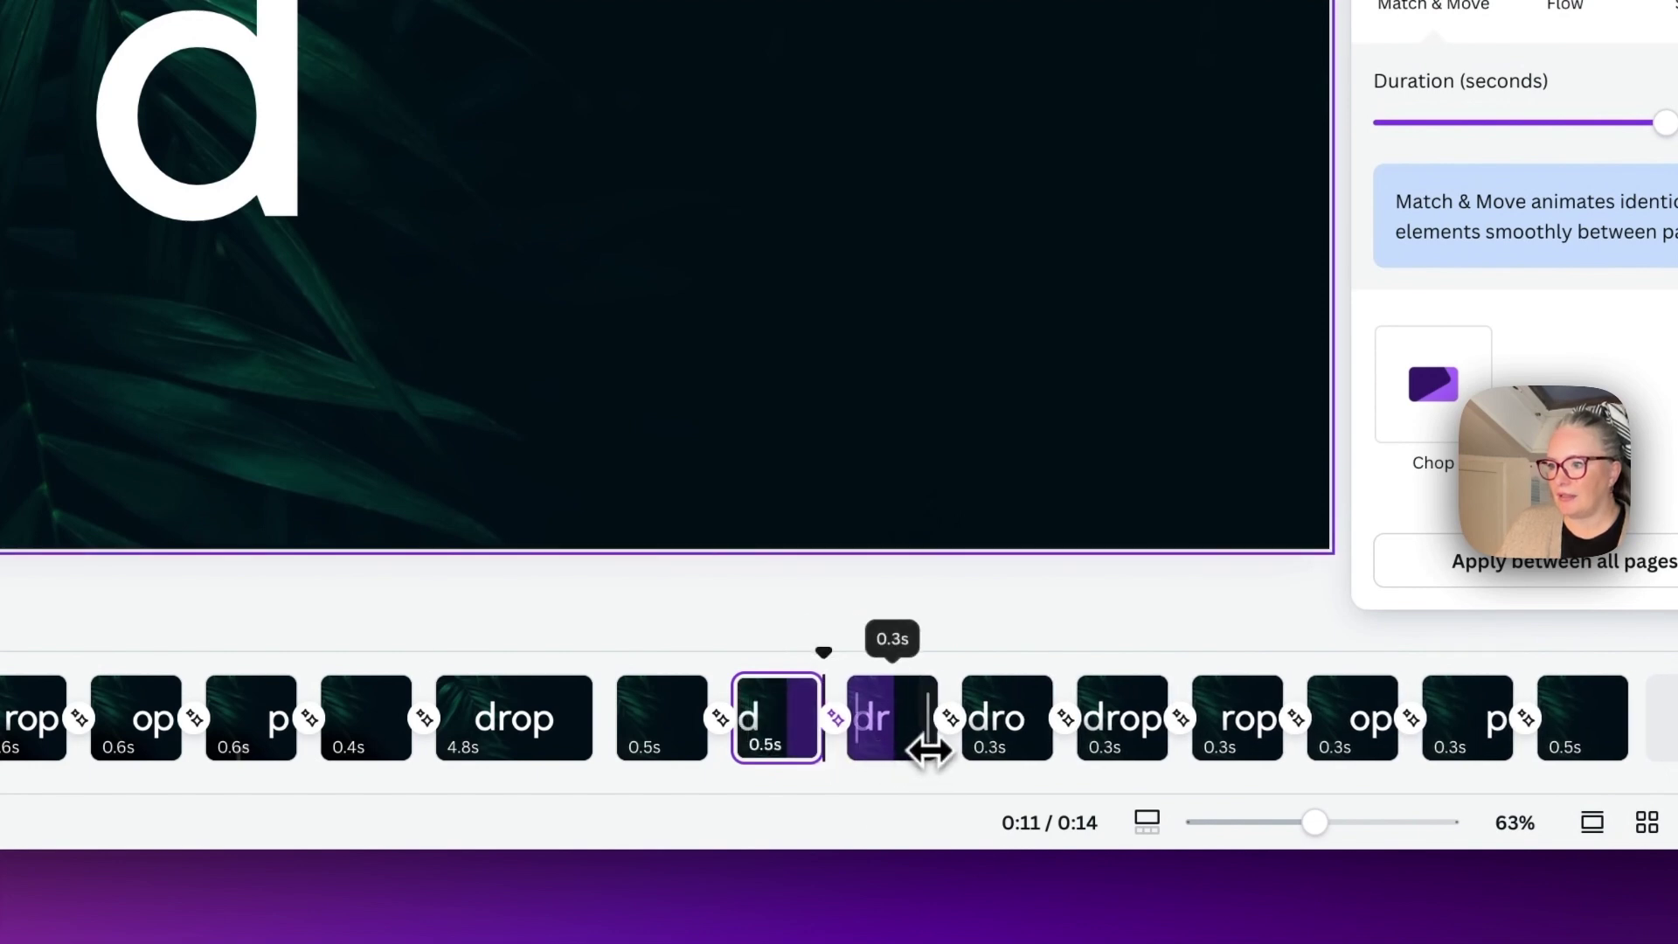
left_click_drag(928, 745, 938, 748)
left_click_drag(1048, 752, 1054, 744)
- Set the second sequence's "drop" page to 1.2 seconds and its "rop", "op" and "p" pages to 0.5 seconds each
left_click(1127, 741)
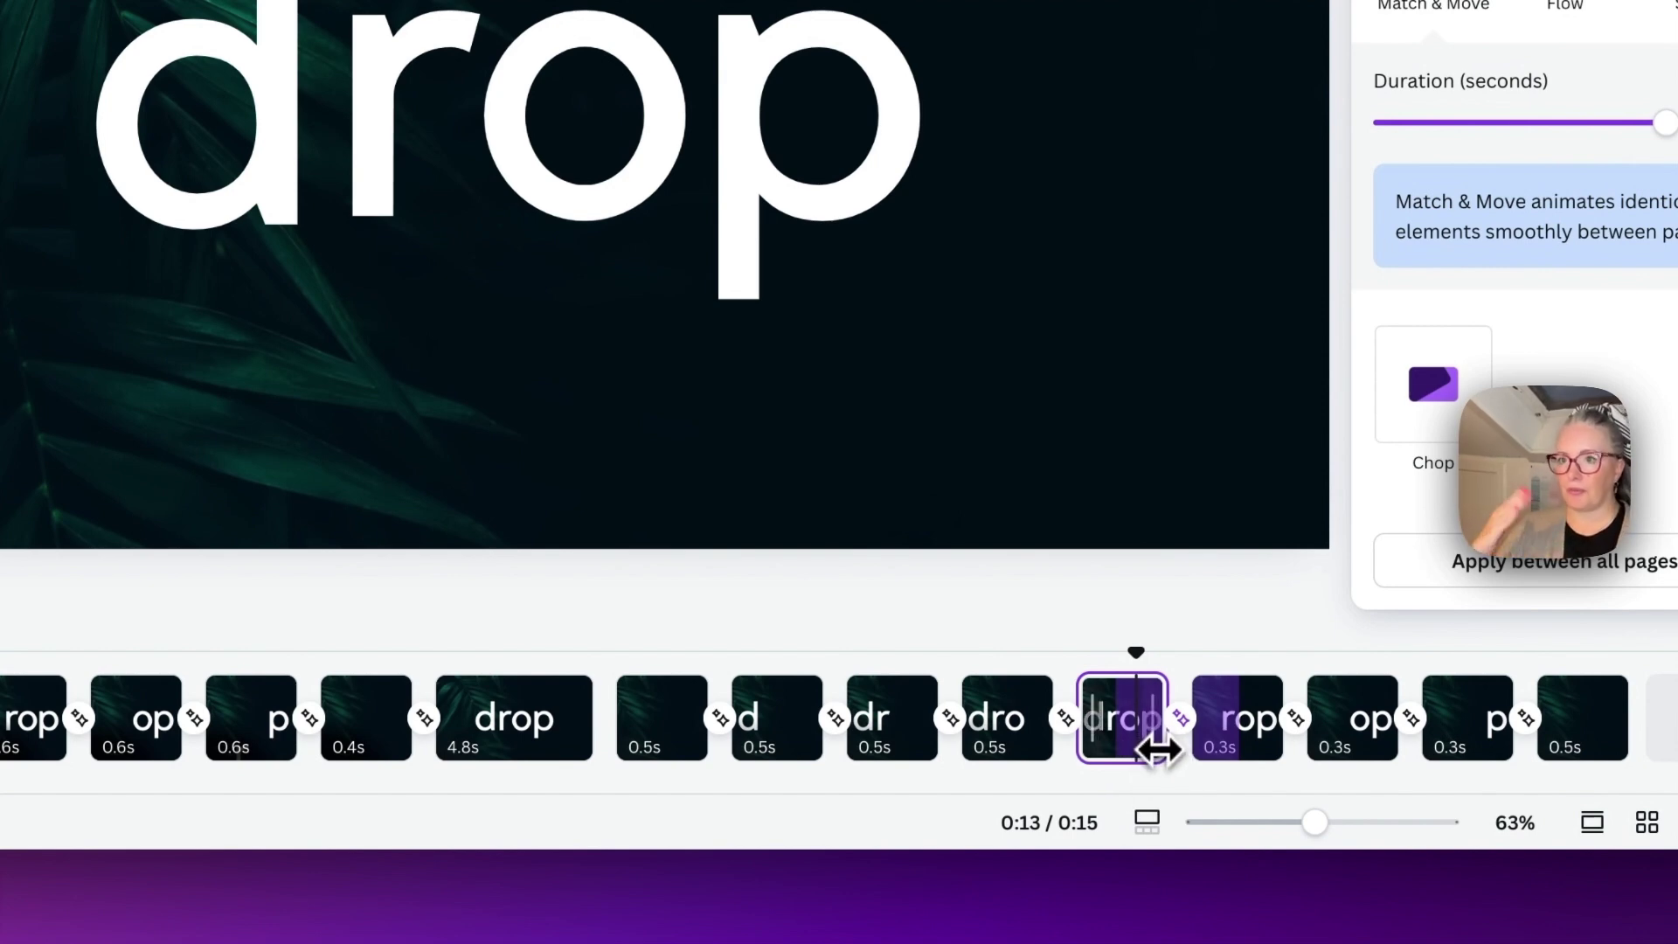
left_click_drag(1157, 749, 1179, 750)
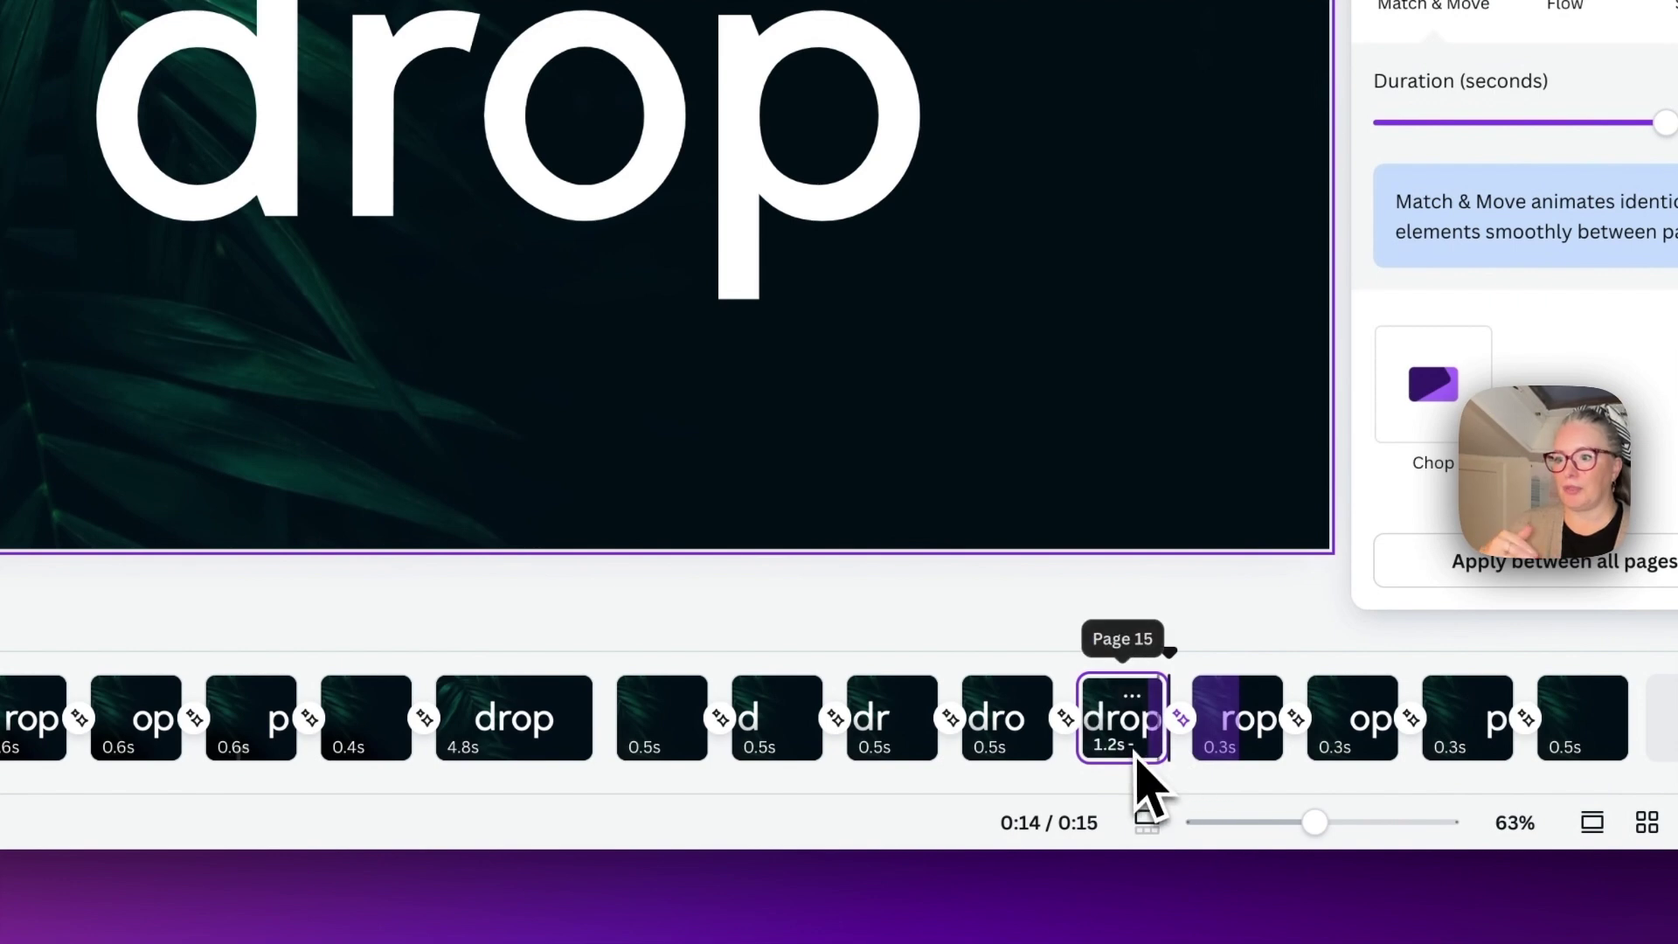
left_click_drag(1281, 752, 1289, 751)
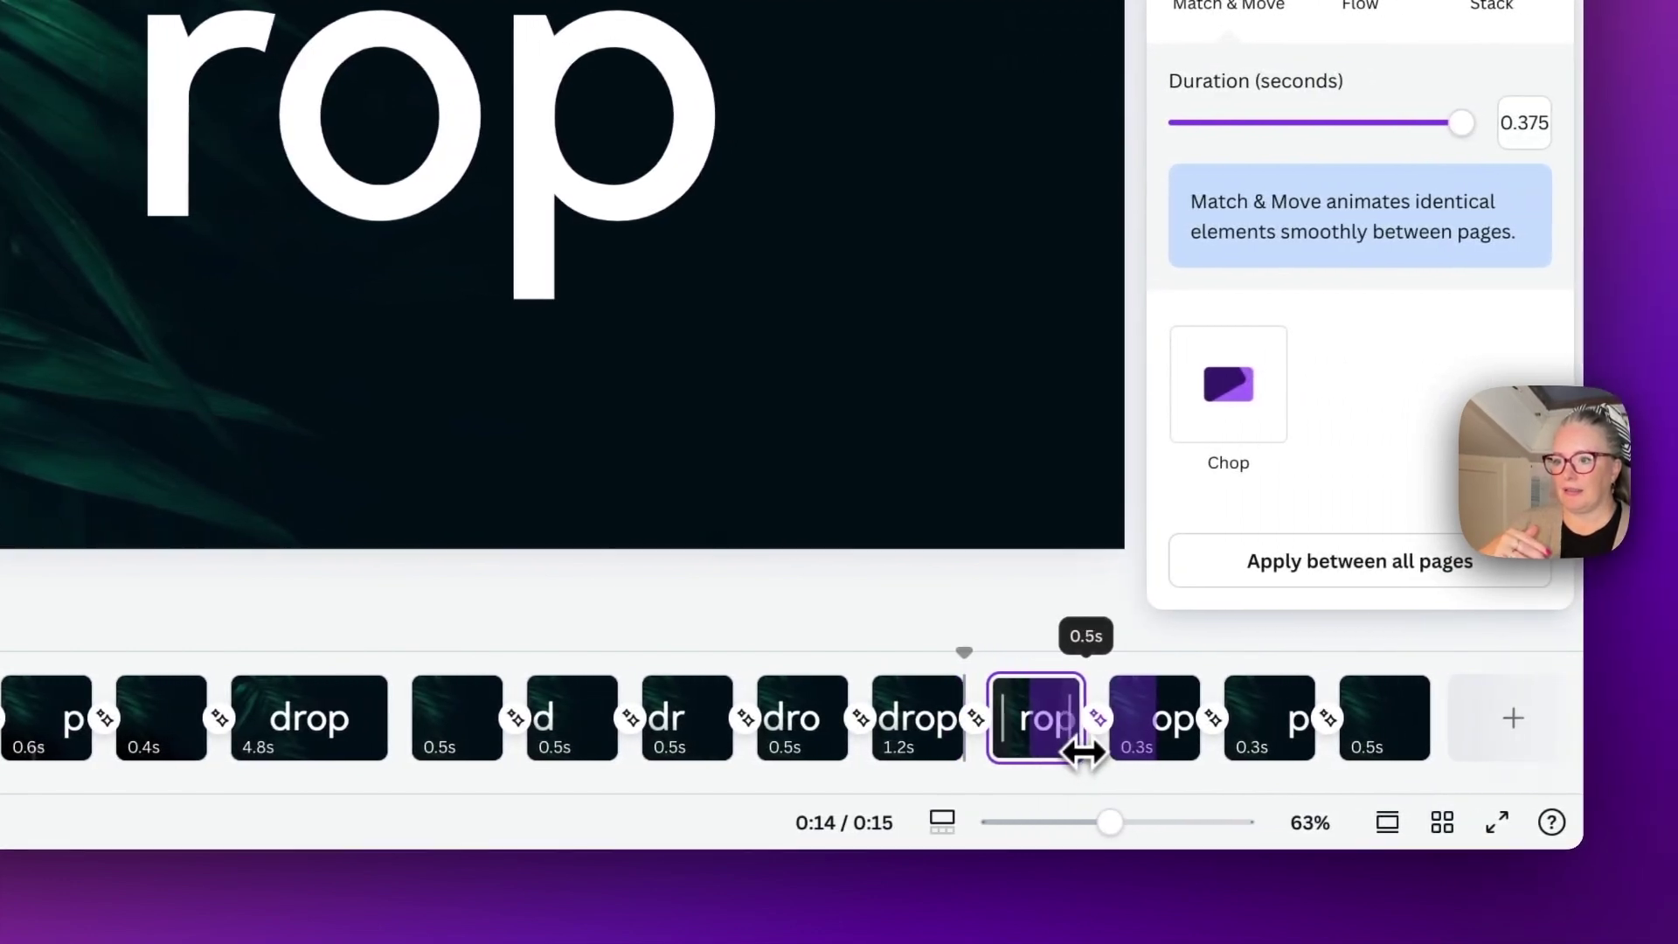
left_click_drag(1083, 751, 1083, 752)
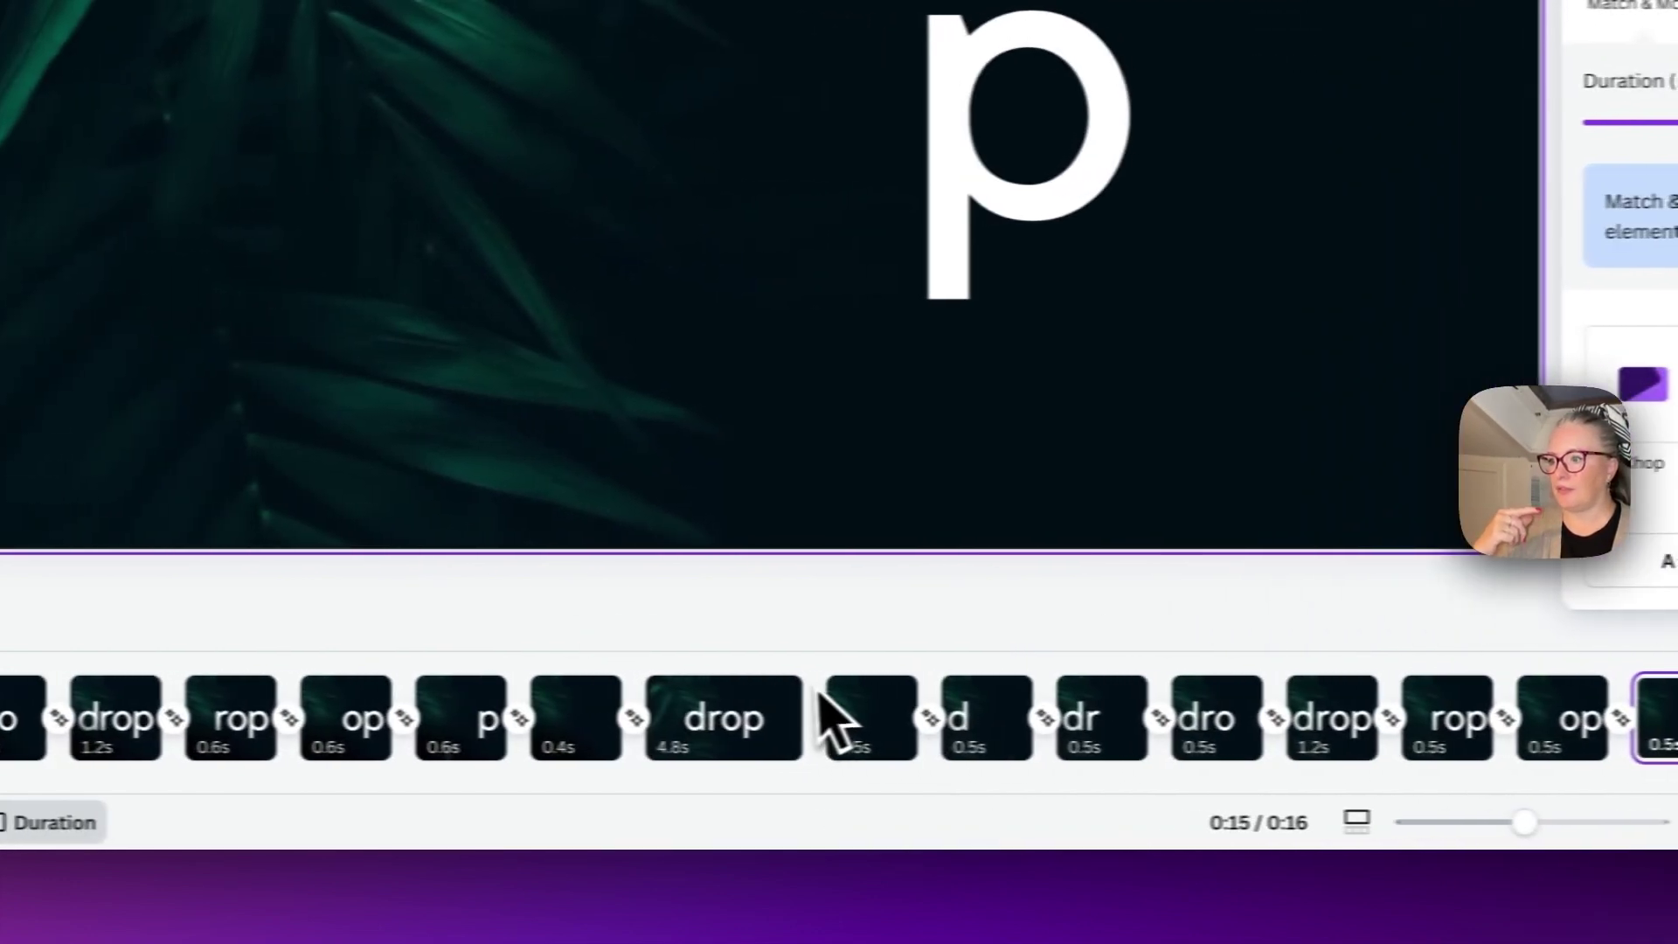
- Play back the retimed second drop sequence from its empty first page
left_click(841, 708)
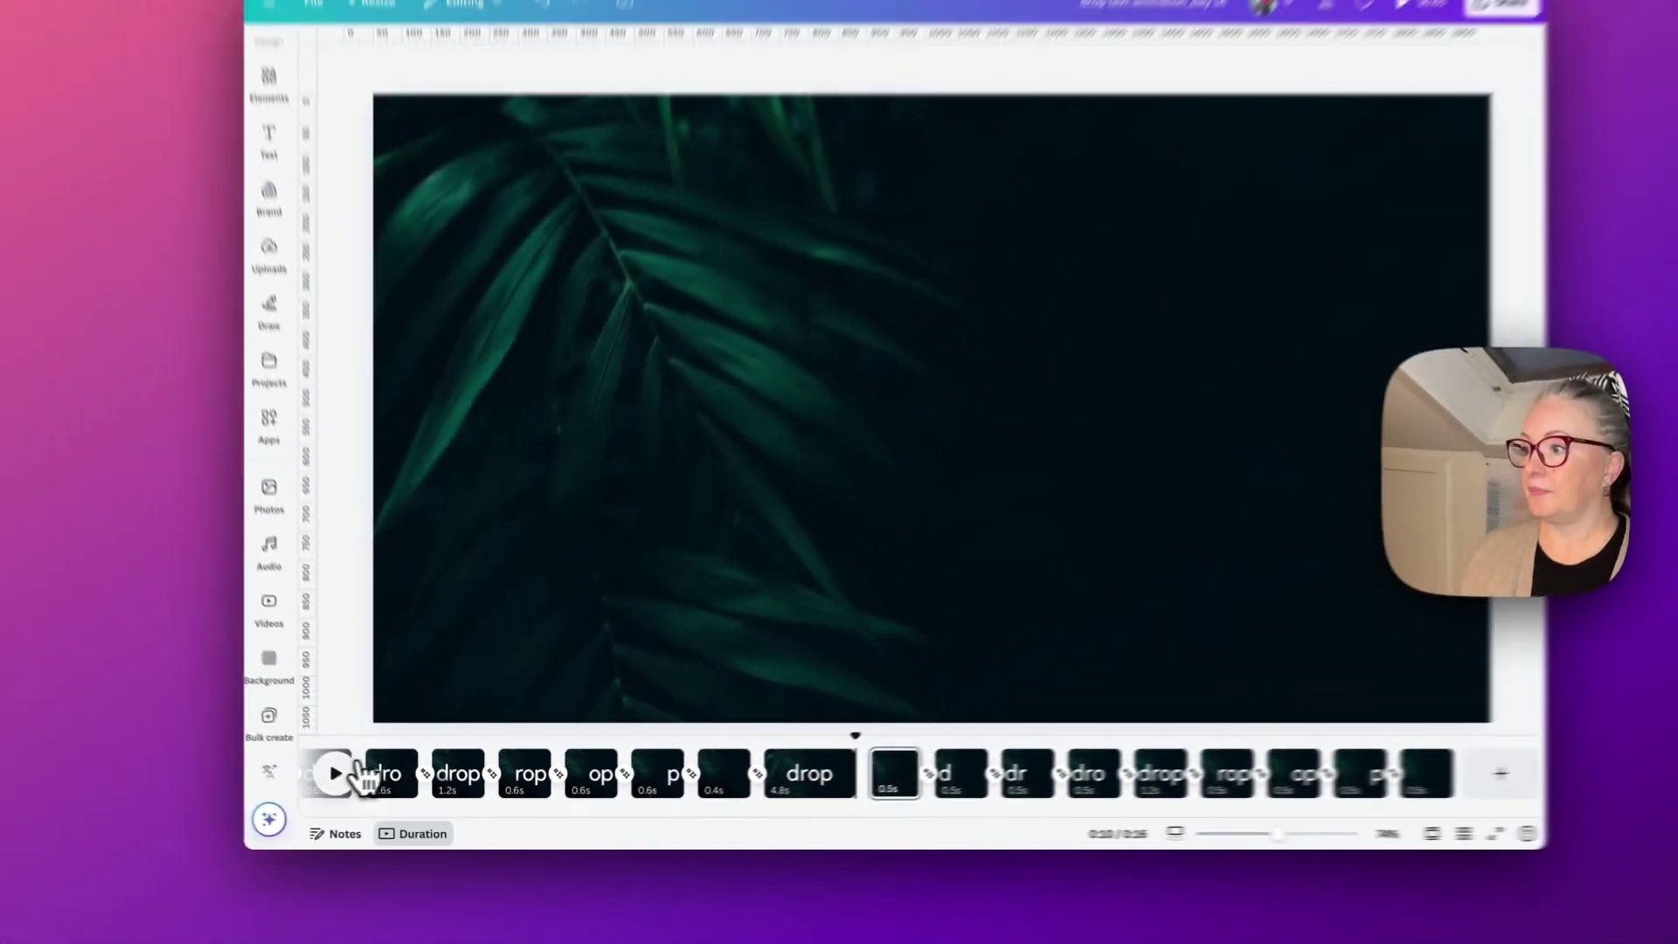
left_click(355, 771)
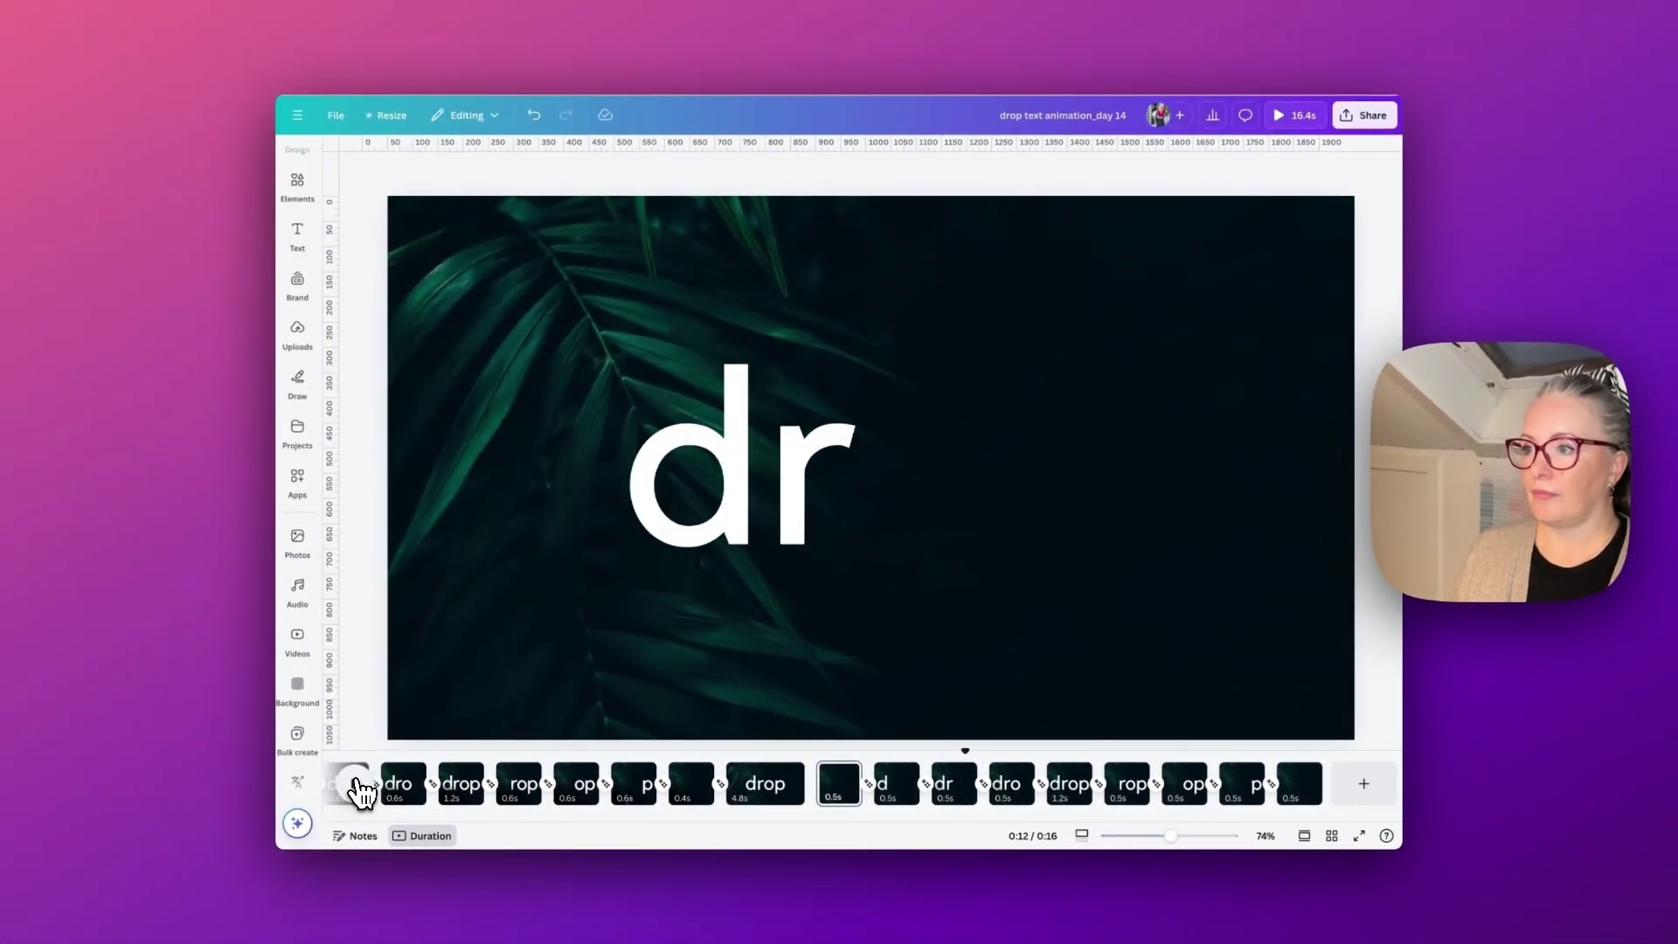